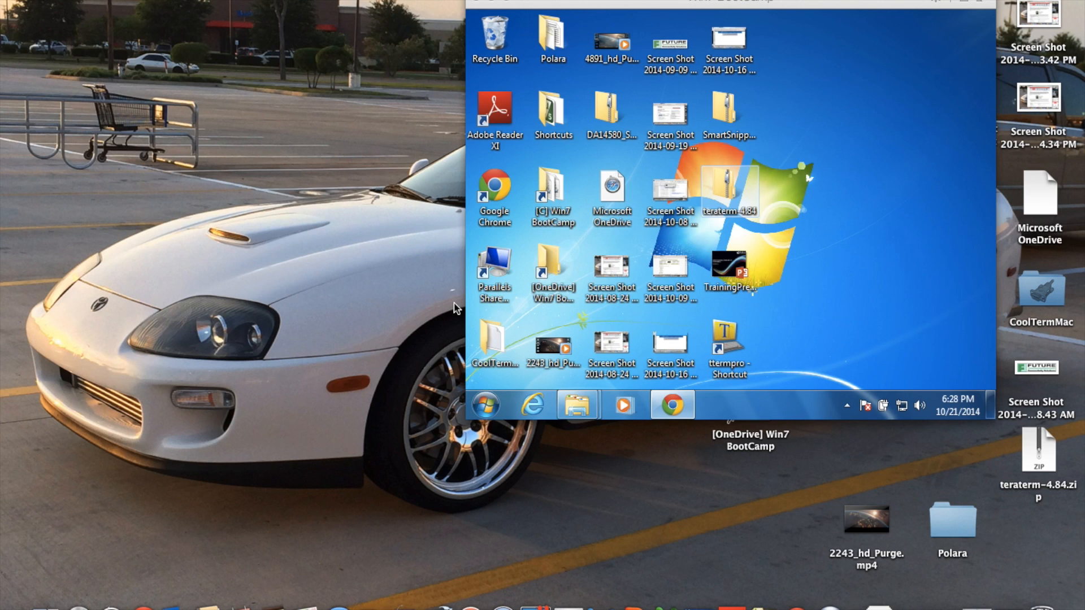
Step: Switch to the full-screen Windows virtual machine, launch PSoC Creator 3.1 and postpone its registration
click(983, 4)
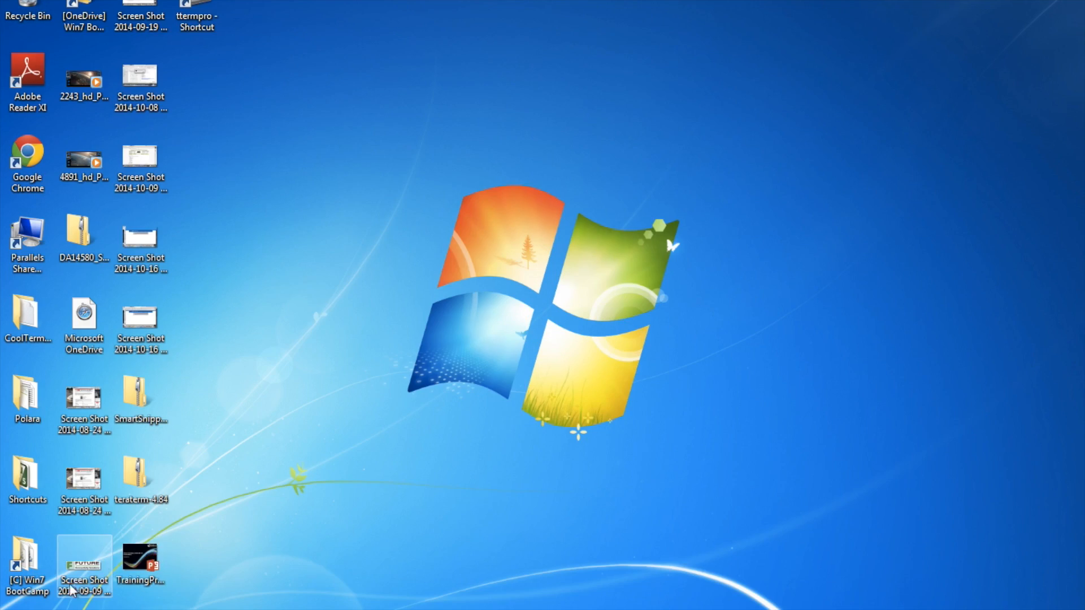
click(38, 609)
click(62, 567)
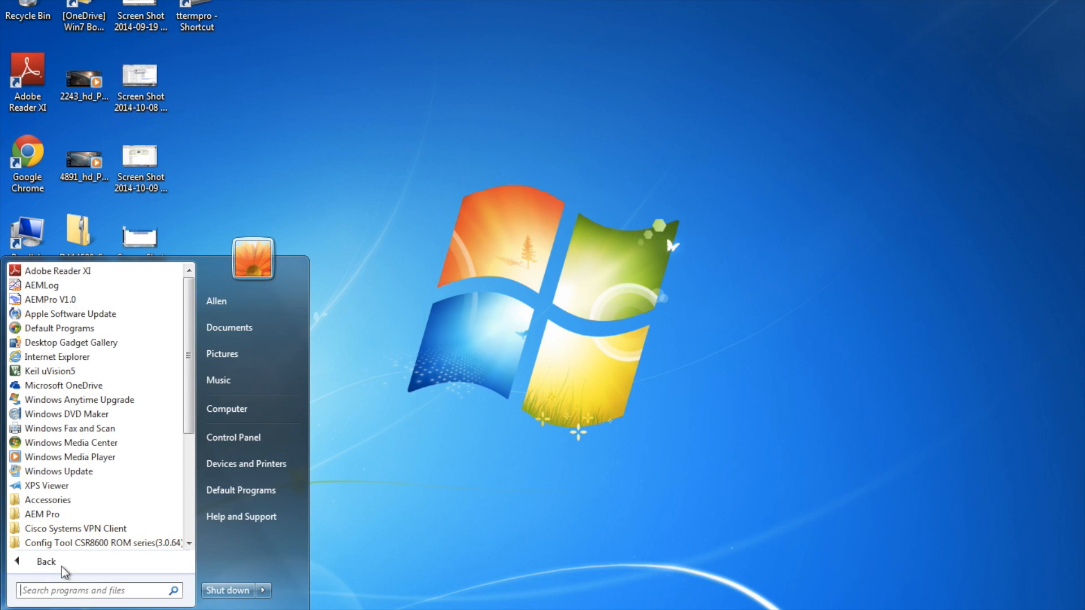
scroll(182, 417, down, 1)
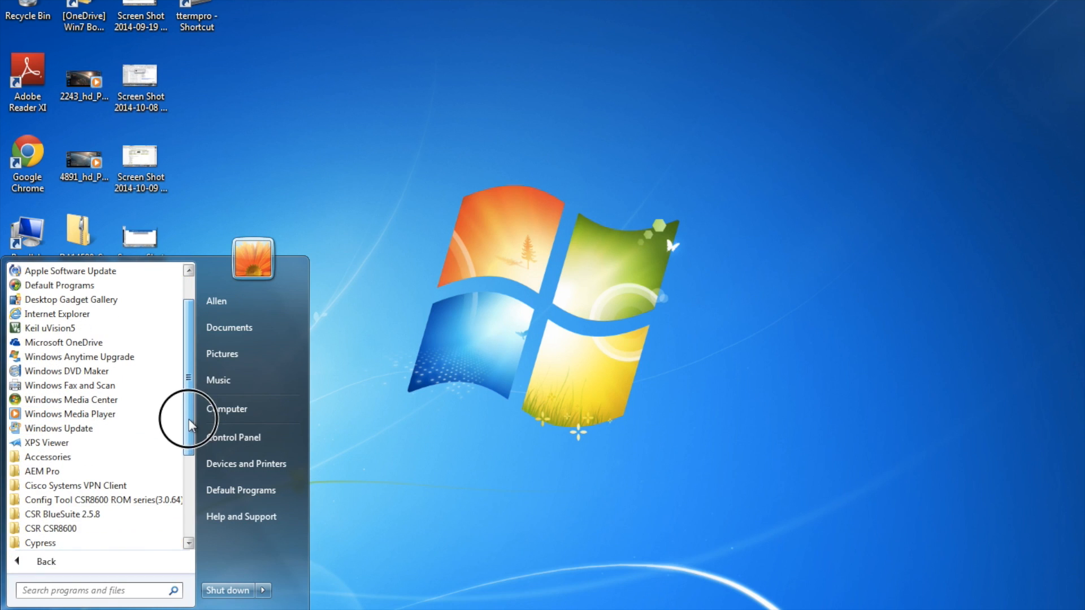
click(39, 543)
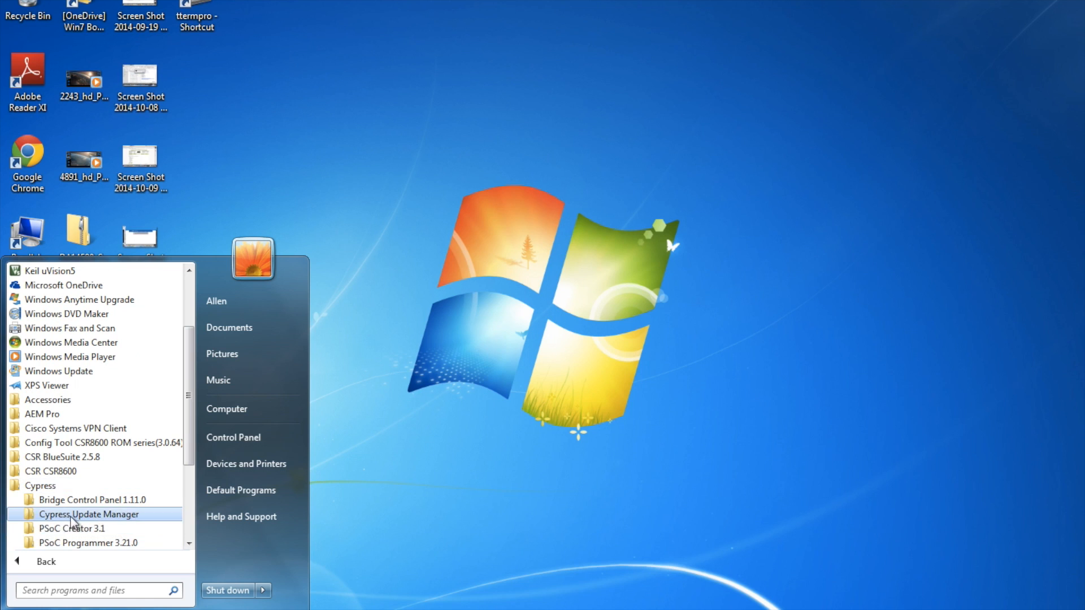
click(76, 532)
click(96, 497)
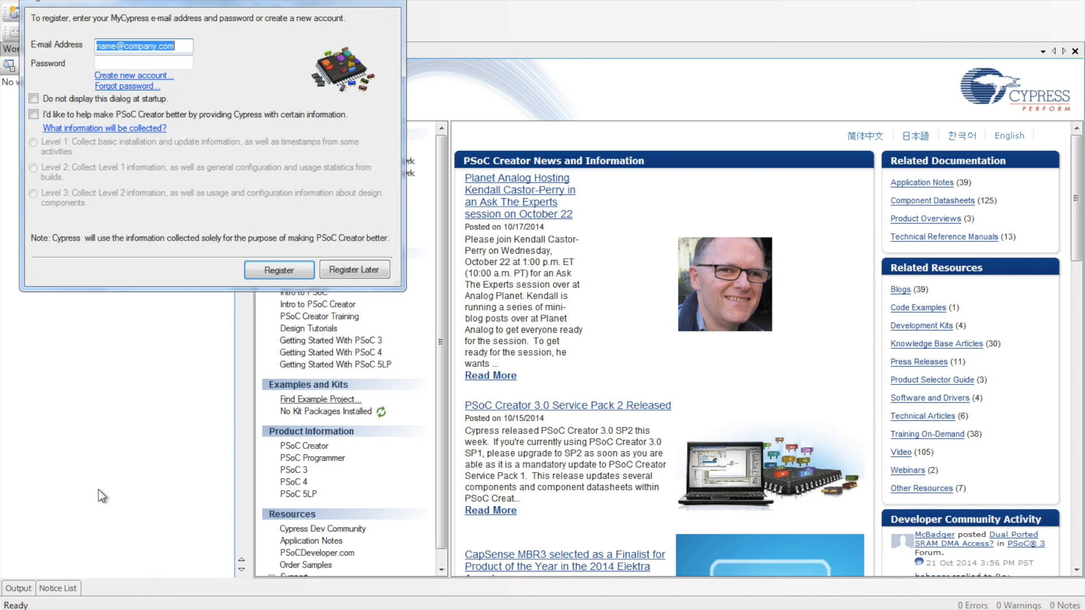
click(339, 271)
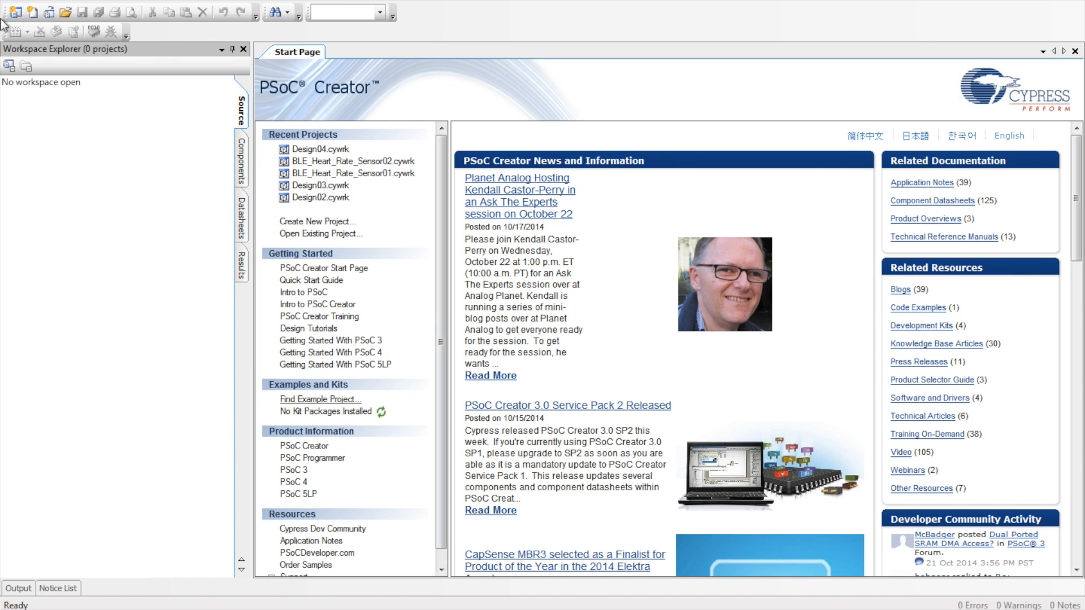
Step: Create a new project named Design05 from the BLE_FindMe template in the PSoC 4100/4200-BL Starter Designs
click(26, 2)
mouse_move(29, 9)
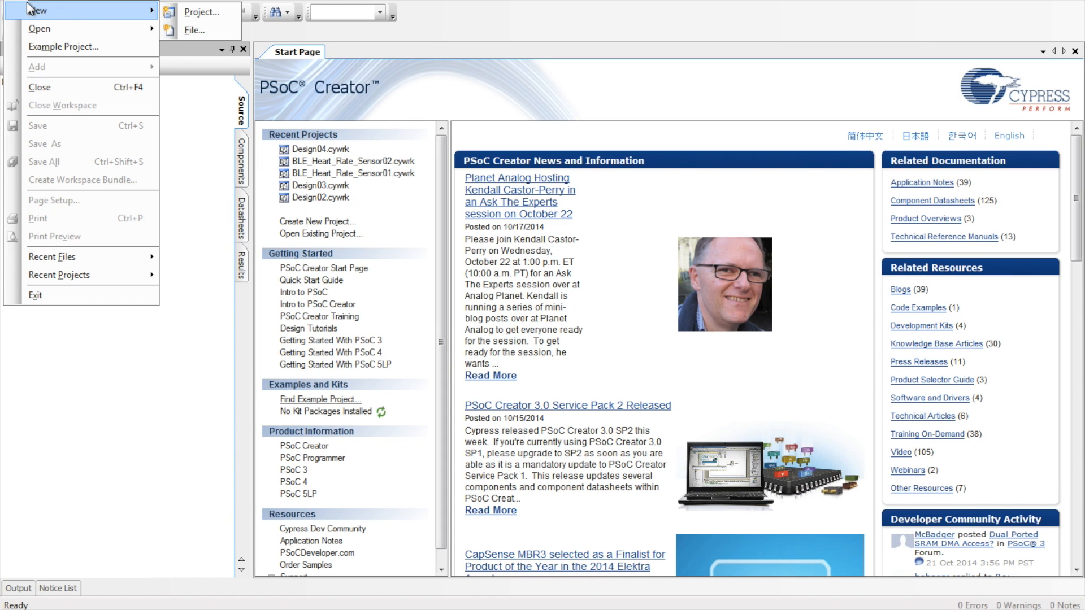
click(192, 13)
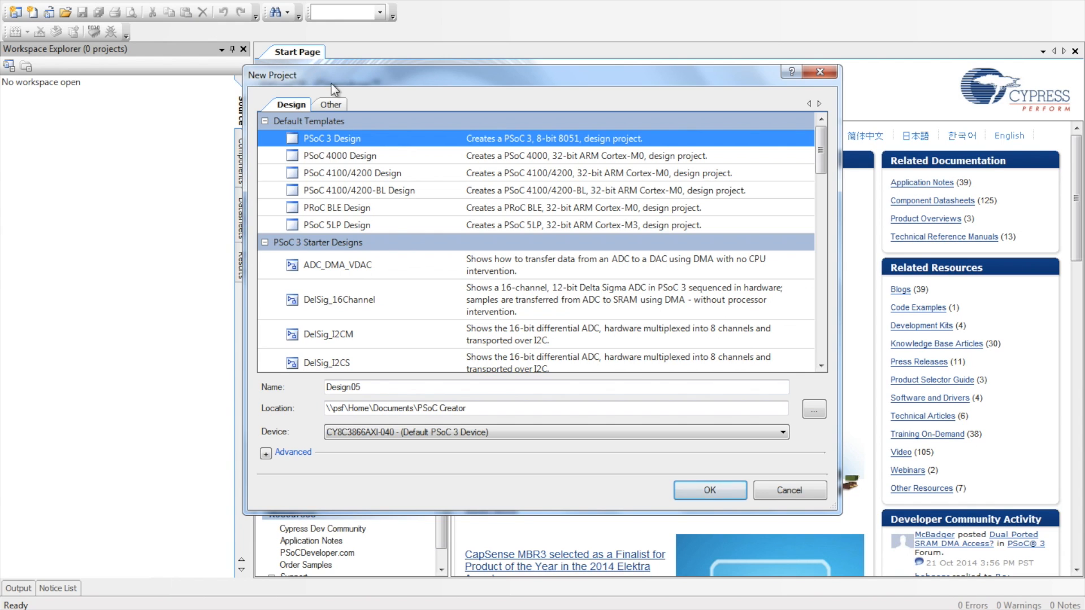
click(331, 102)
click(290, 105)
click(383, 264)
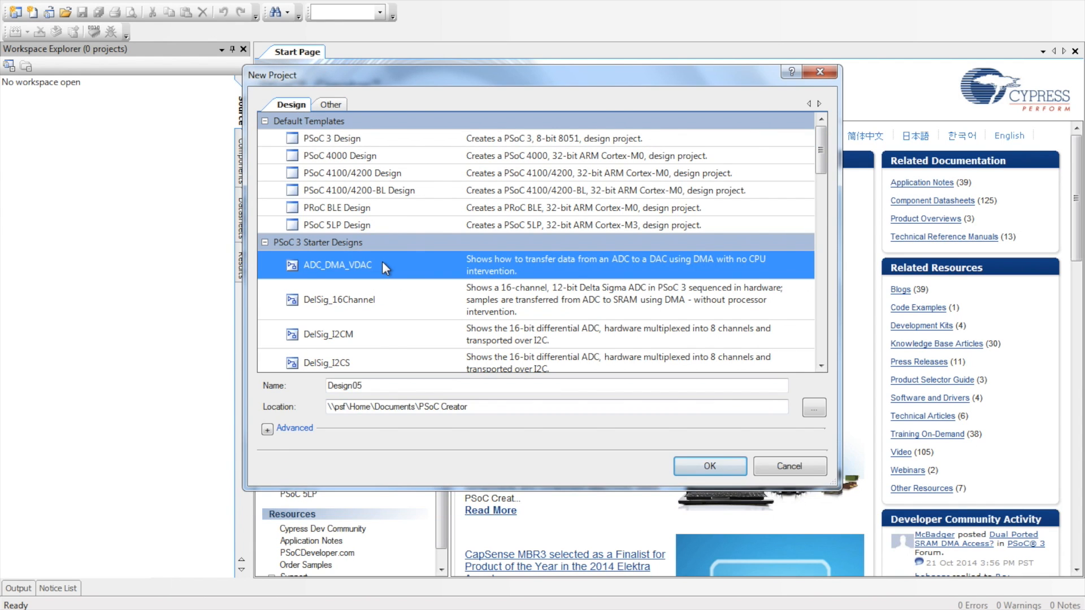
drag(821, 155, 823, 276)
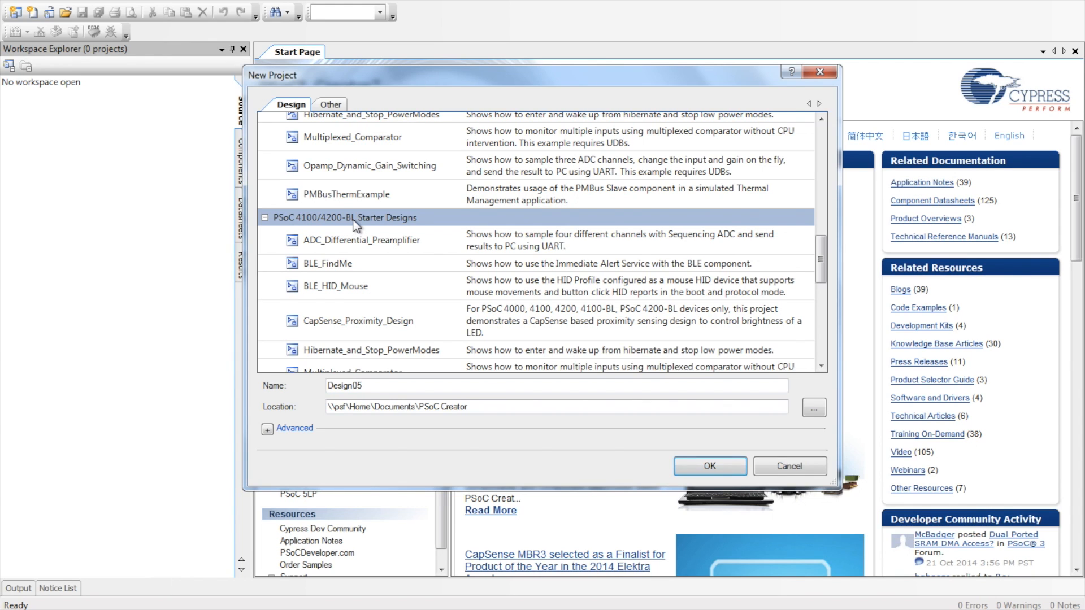
drag(819, 260, 822, 278)
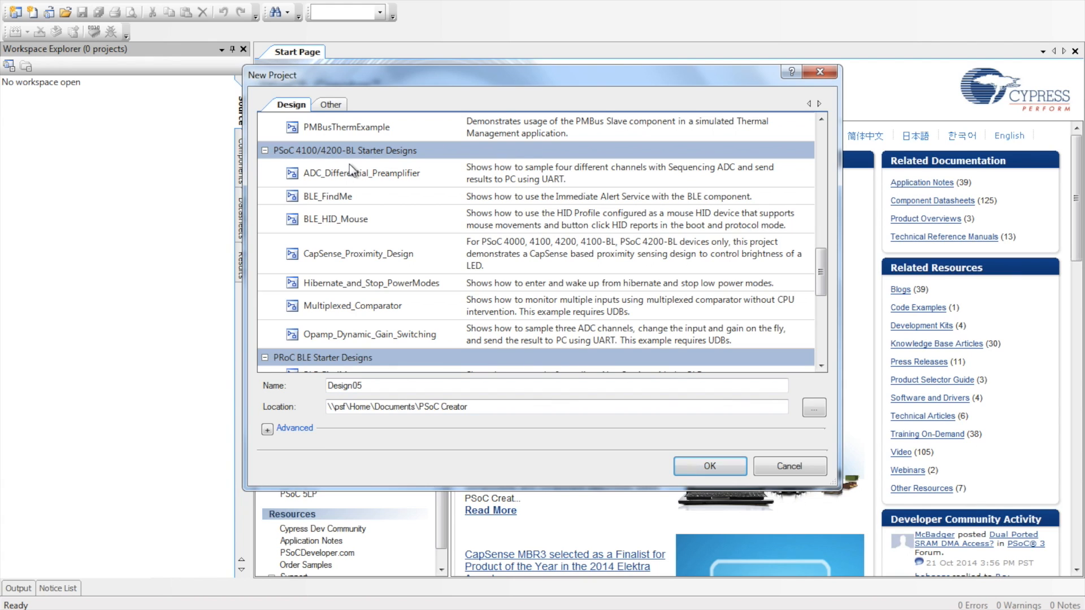
click(347, 198)
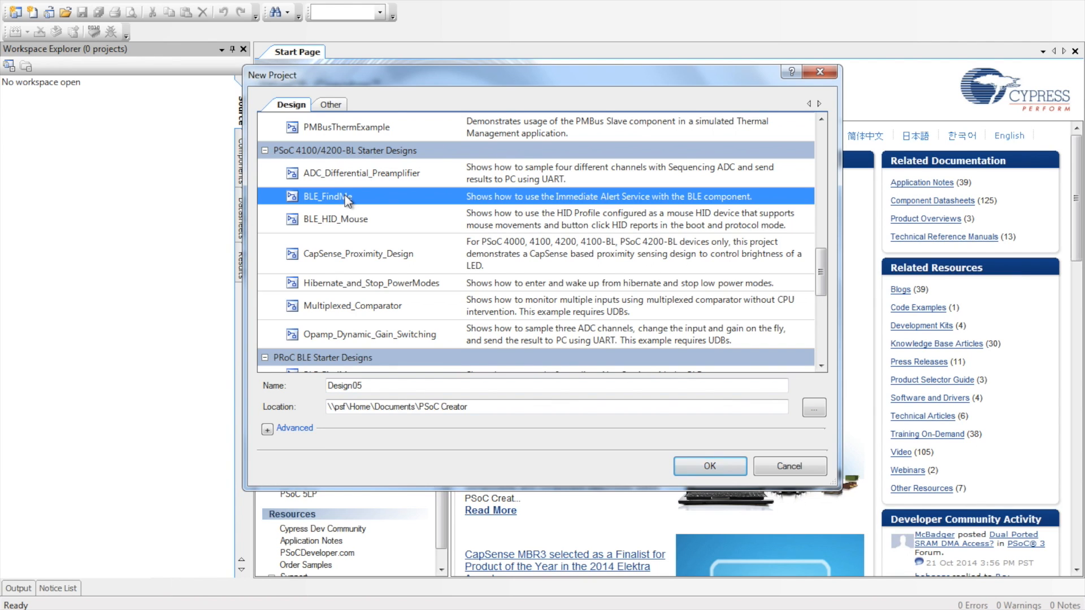
click(704, 466)
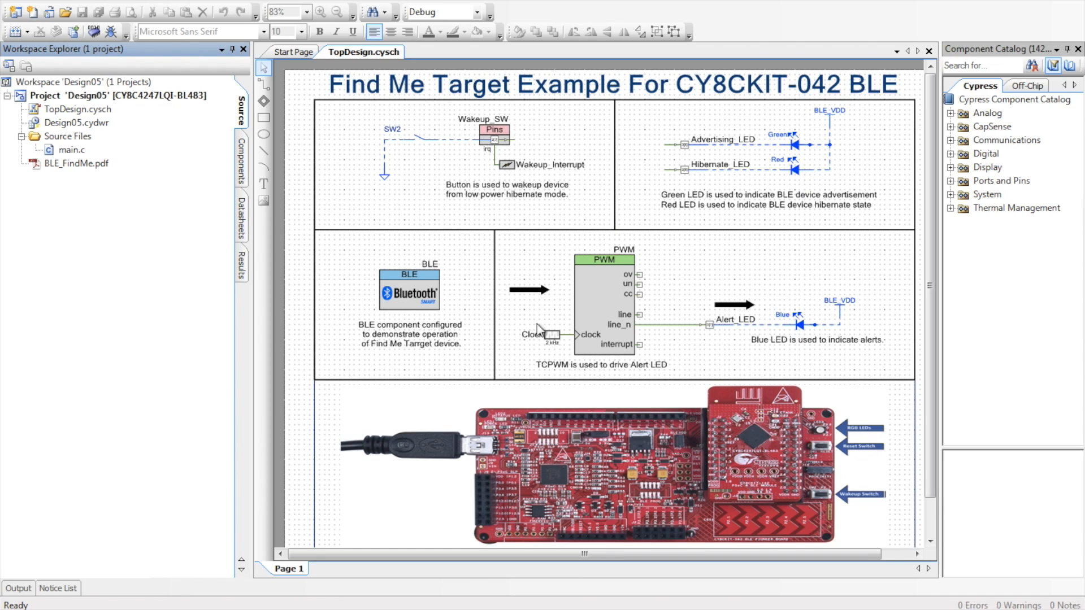
Step: Open the configuration of the BLE component in the TopDesign schematic
click(431, 308)
right_click(429, 306)
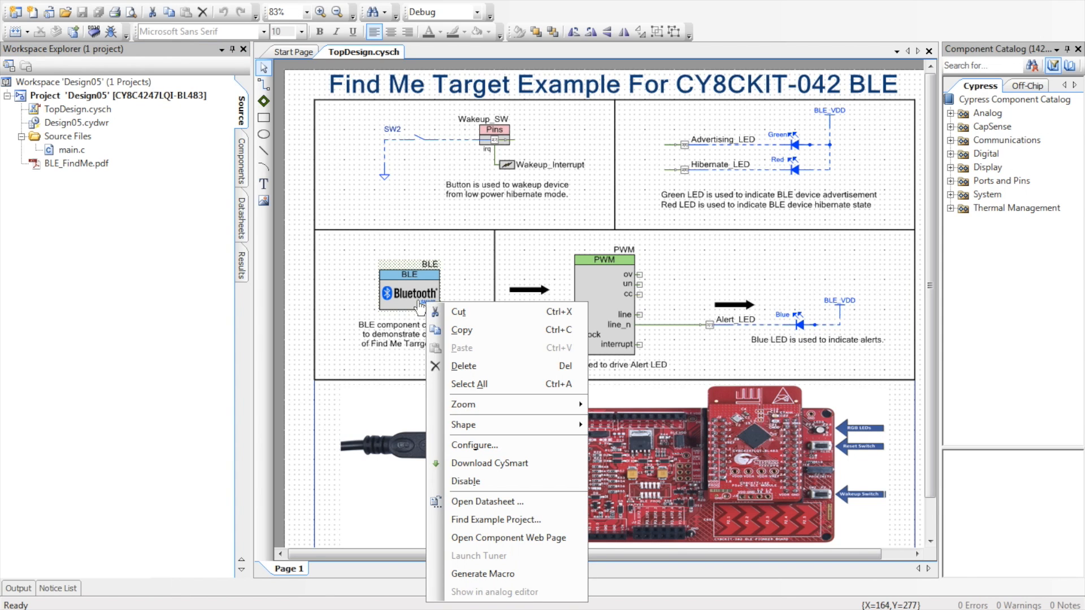
key(Escape)
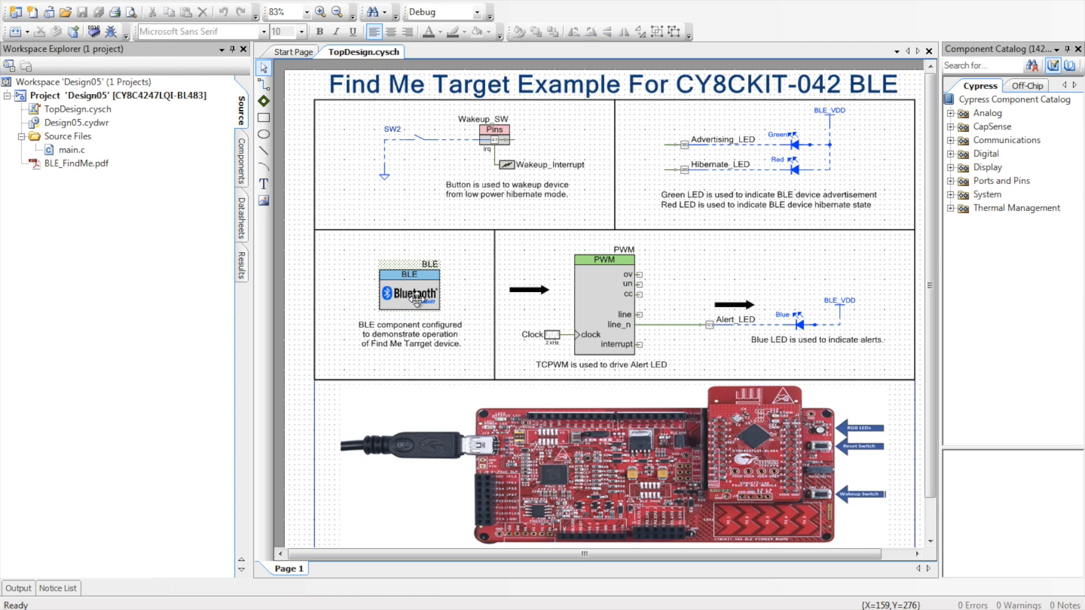
double_click(416, 298)
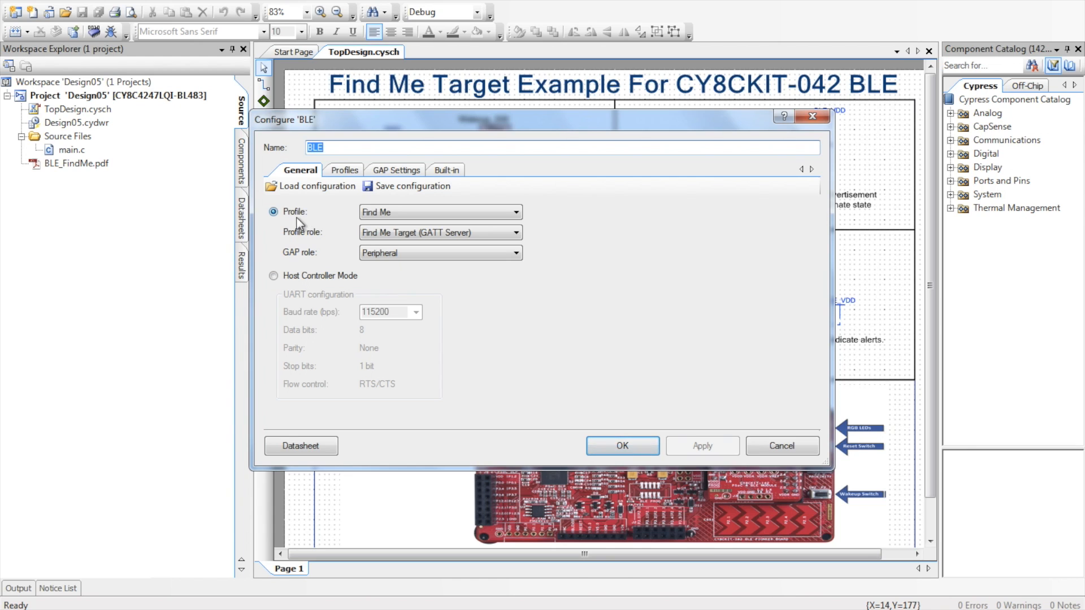
Step: Review the available profile and GAP role options of the BLE component, keeping Find Me and Peripheral
click(440, 215)
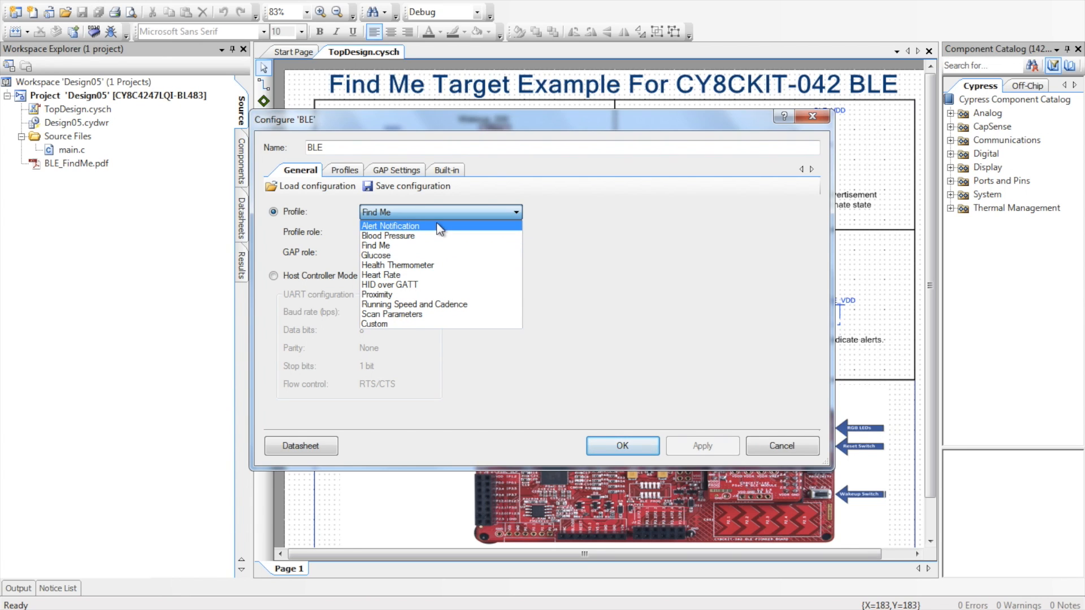
click(440, 254)
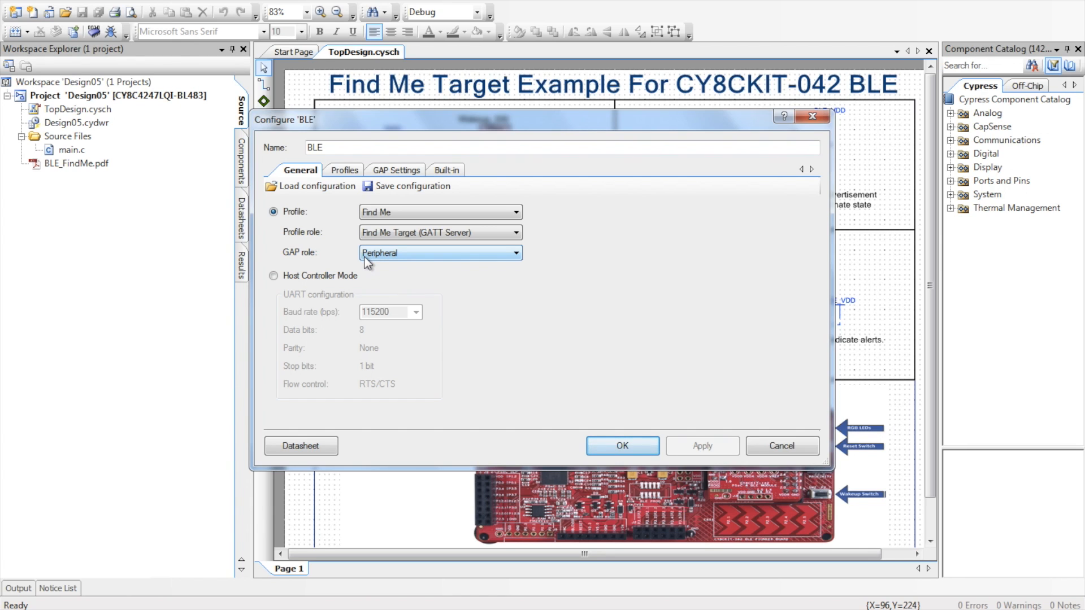
click(364, 257)
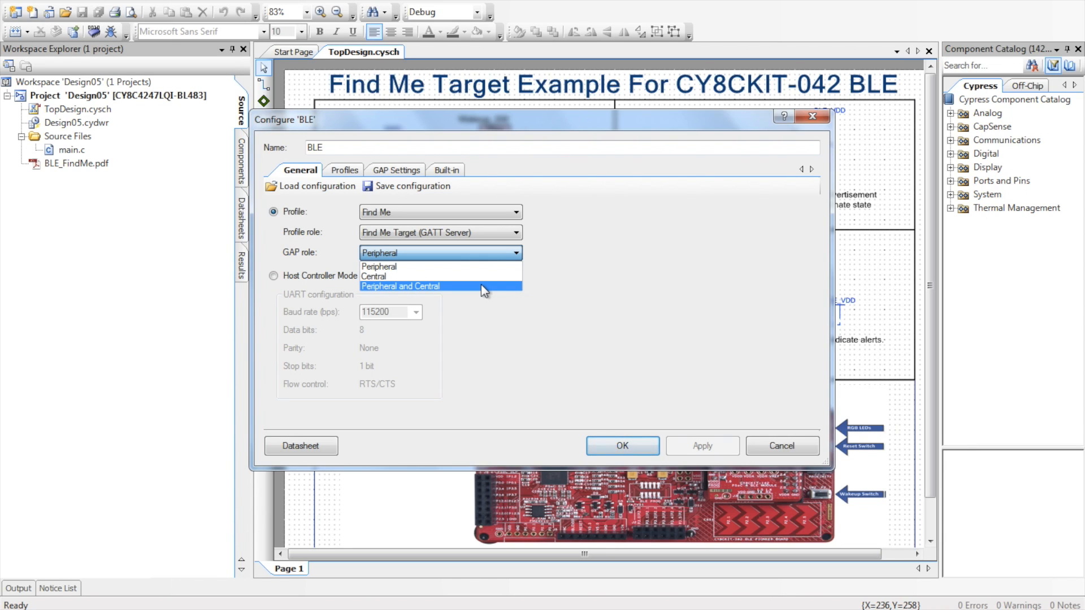
click(476, 268)
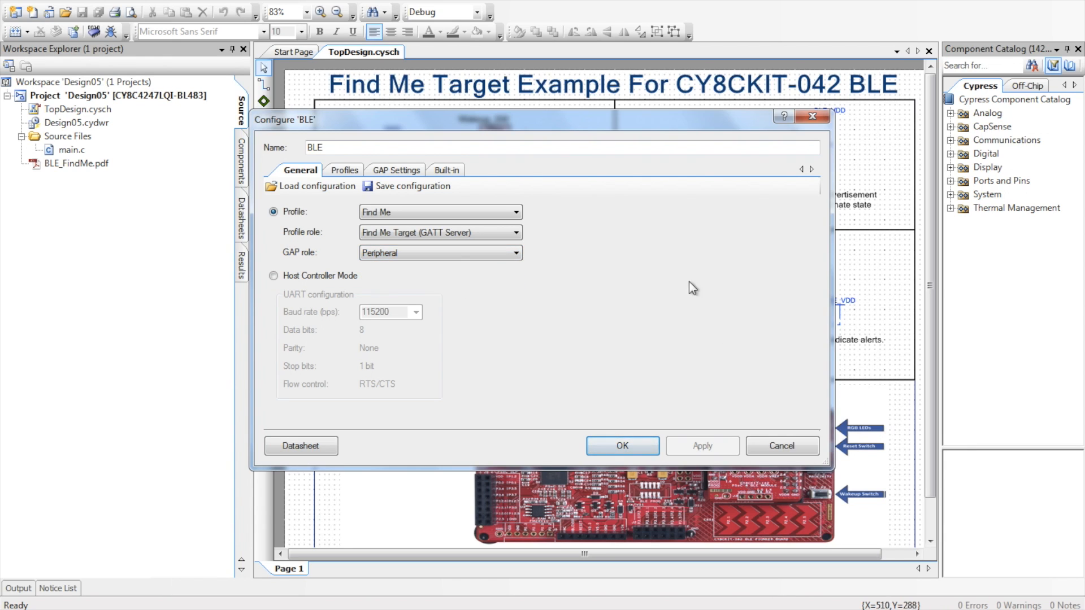
Step: Examine the Find Me profile's Generic Access service and its Device Name, Appearance and Peripheral Preferred Connection Parameters characteristics
click(344, 170)
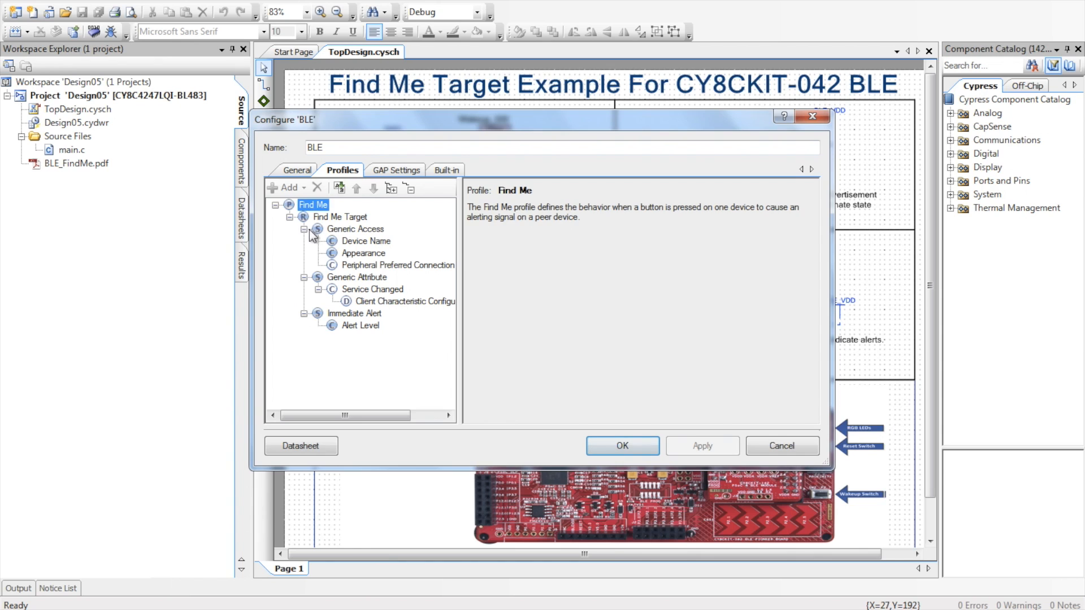
click(330, 232)
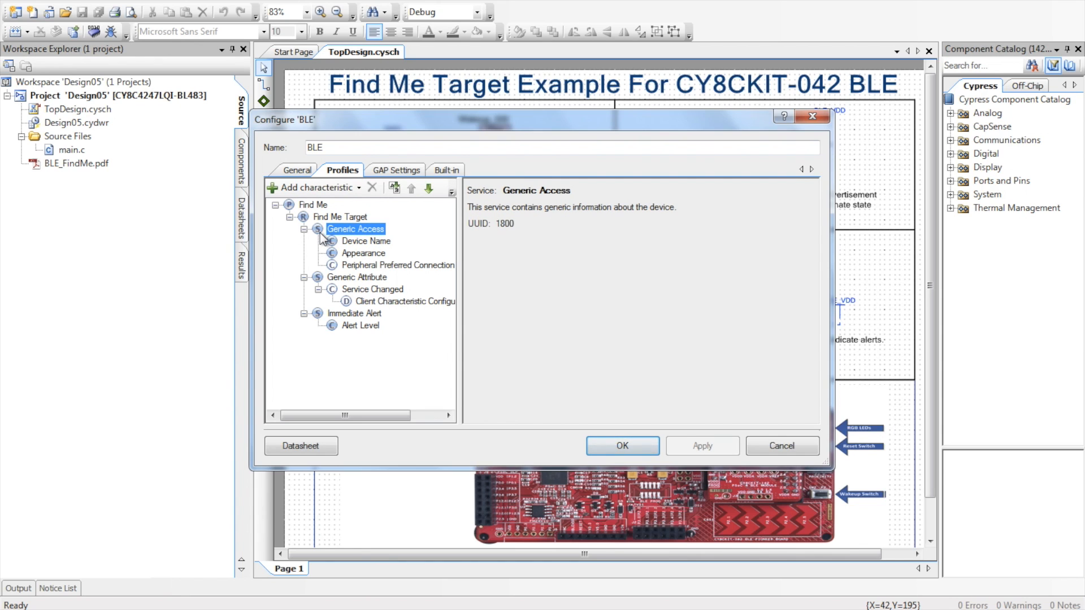
click(338, 243)
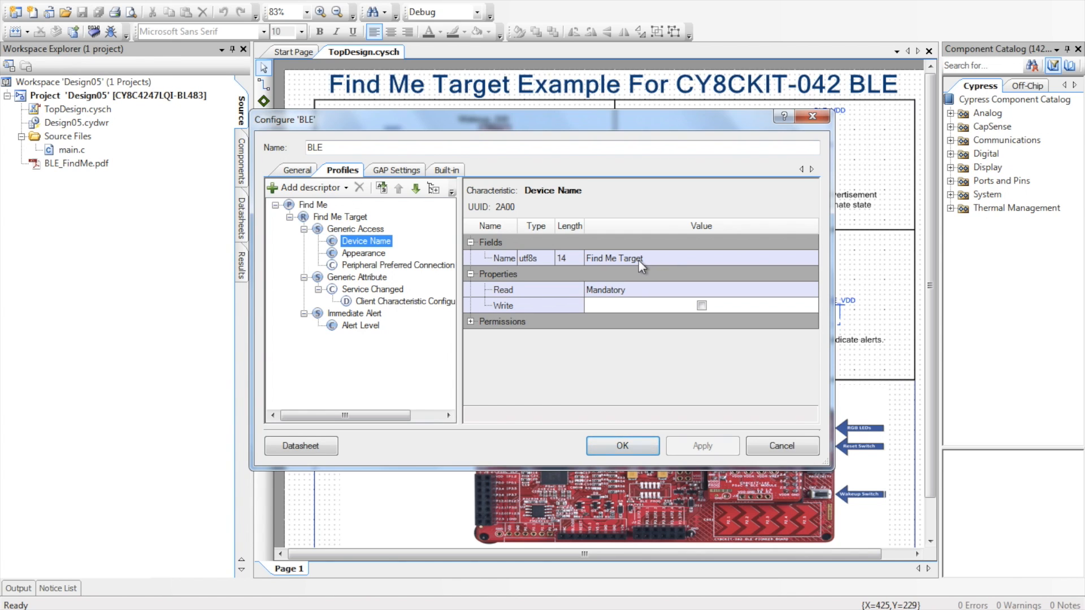
click(378, 256)
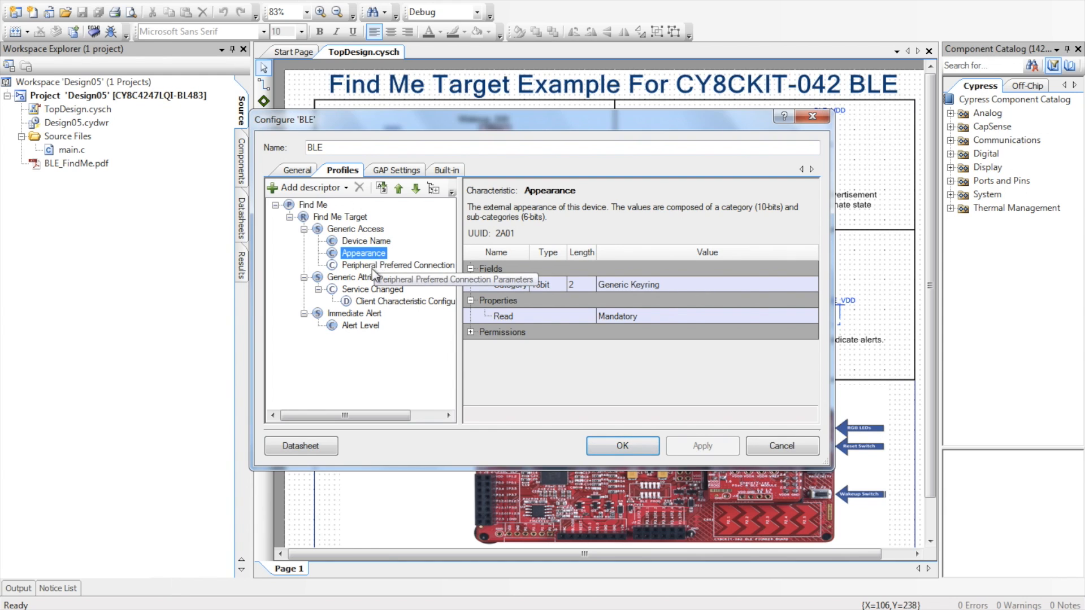
click(376, 266)
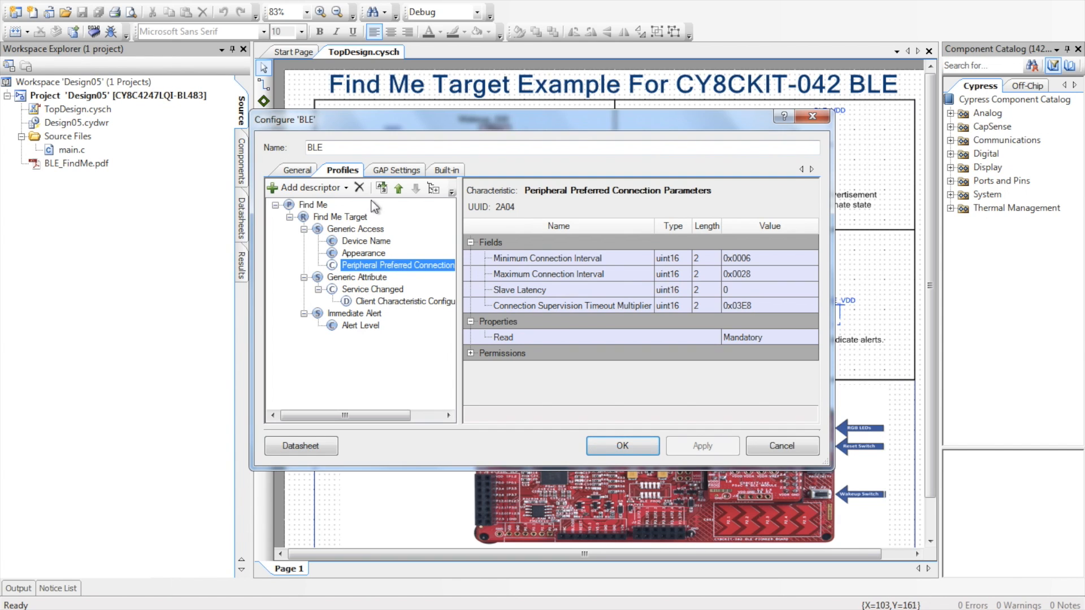
Step: In the general GAP settings, add the owner's first name in front of "Find Me Target" in the device name
click(386, 171)
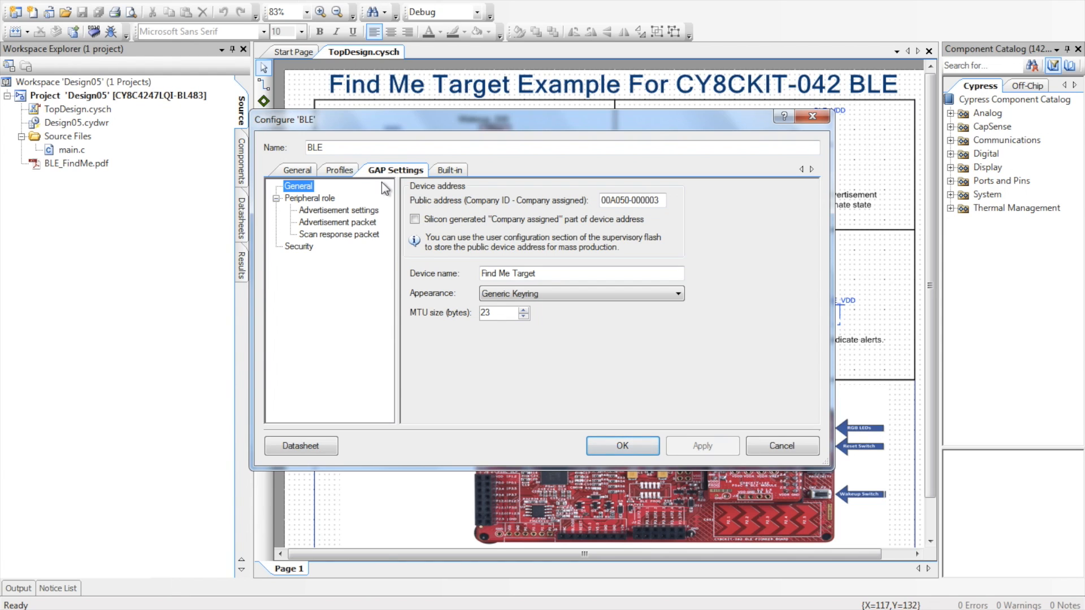
click(328, 202)
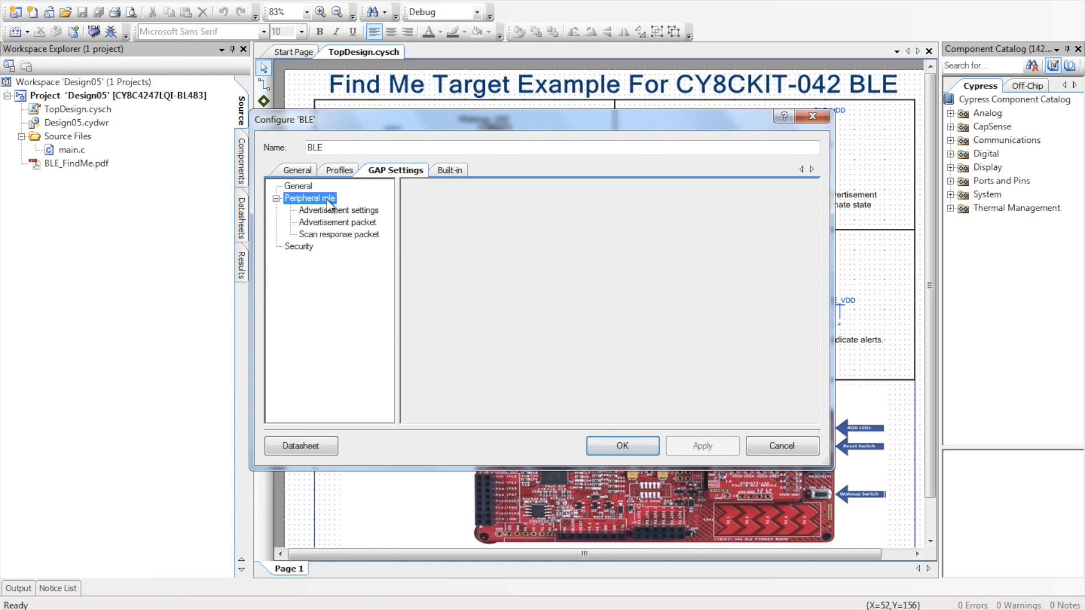
click(308, 188)
click(540, 272)
click(482, 273)
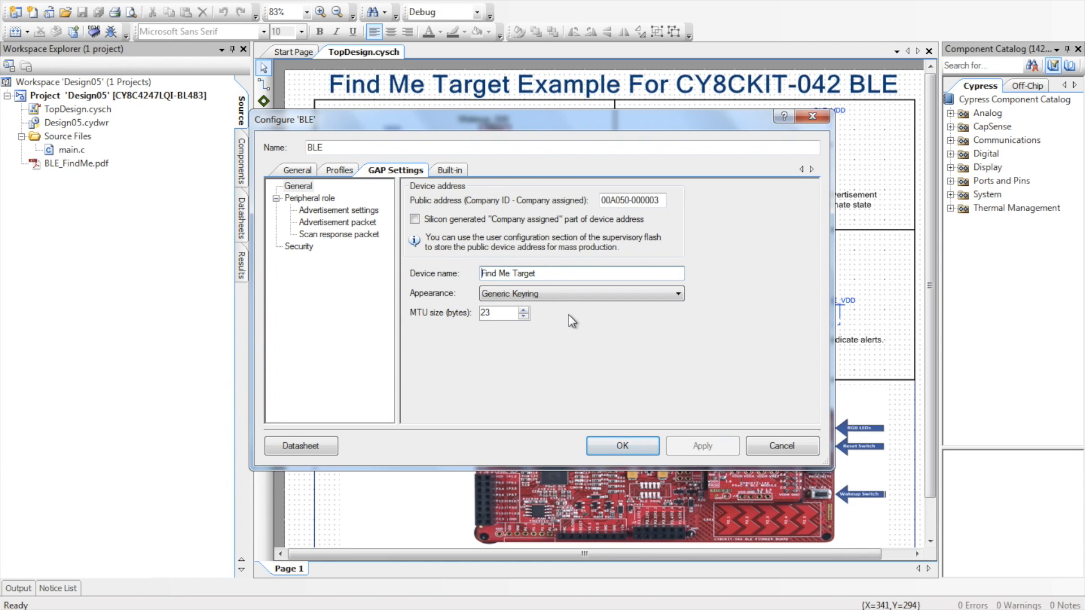
text(Allen)
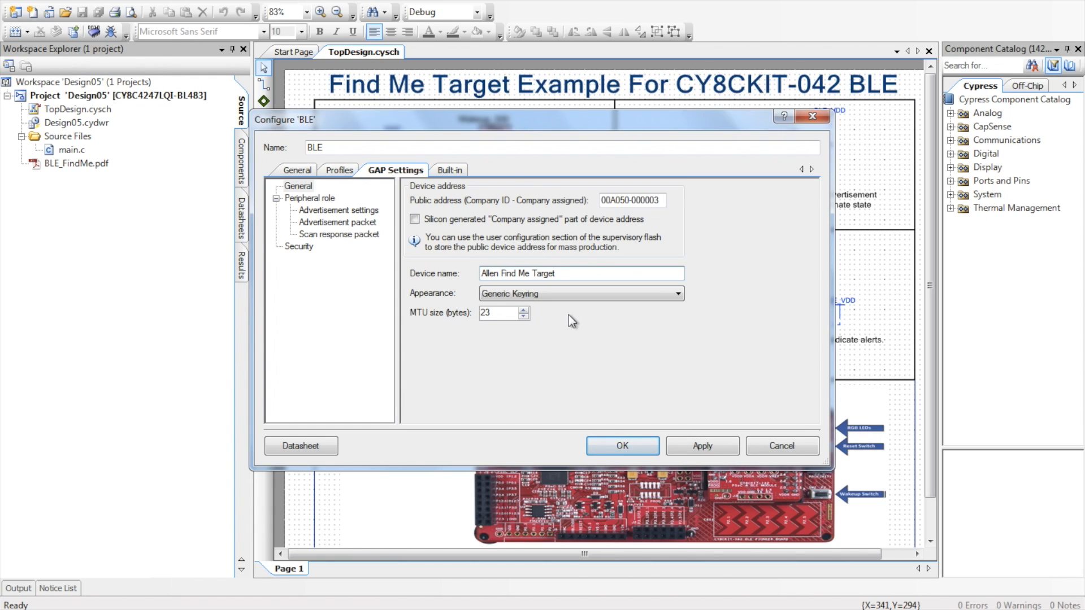
Step: Review the advertisement settings' discovery mode, advertising type, filter policy and channel map options, keeping General, Connectable undirected advertising, Any/Any and All channels
click(371, 214)
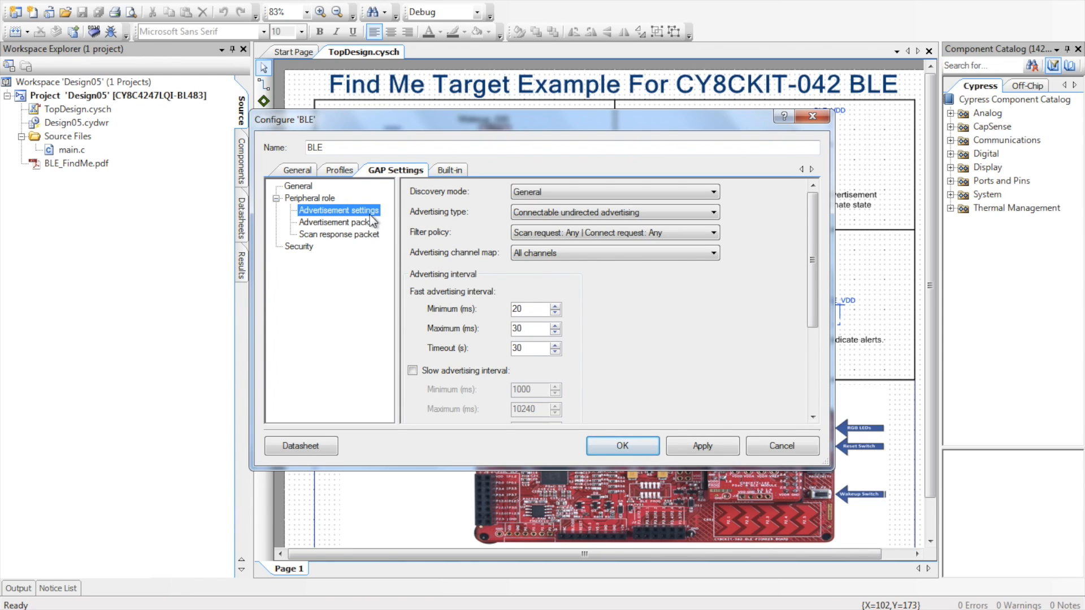
click(610, 193)
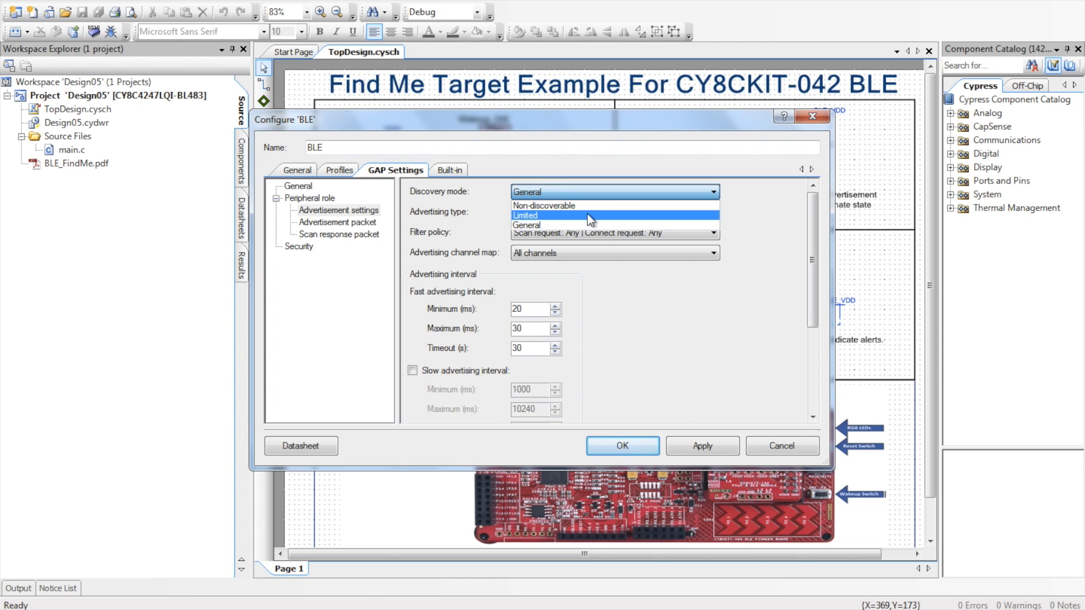
click(493, 201)
click(536, 214)
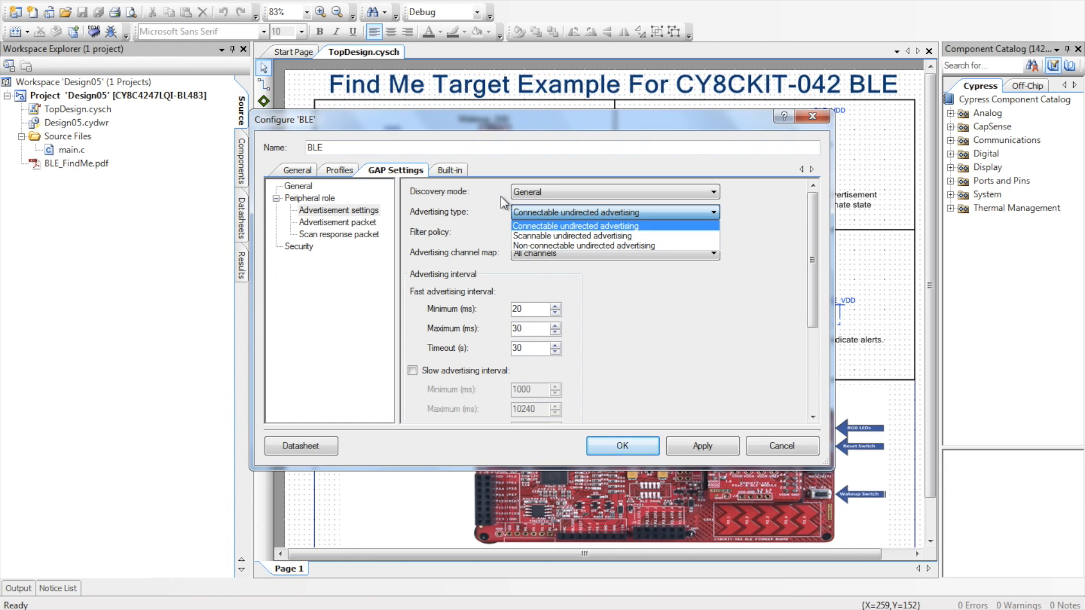
click(494, 221)
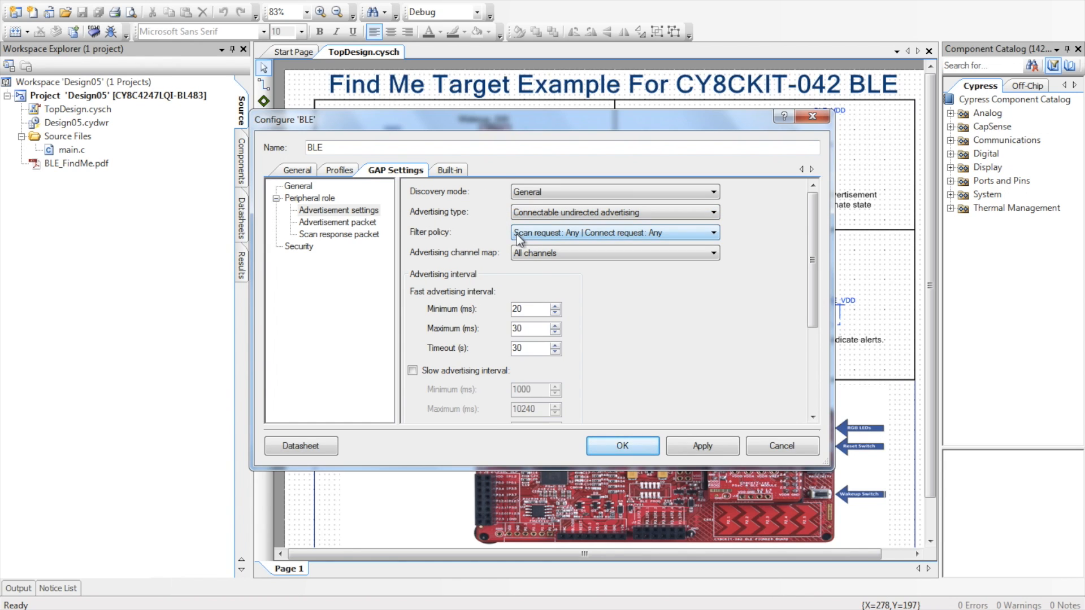
click(519, 234)
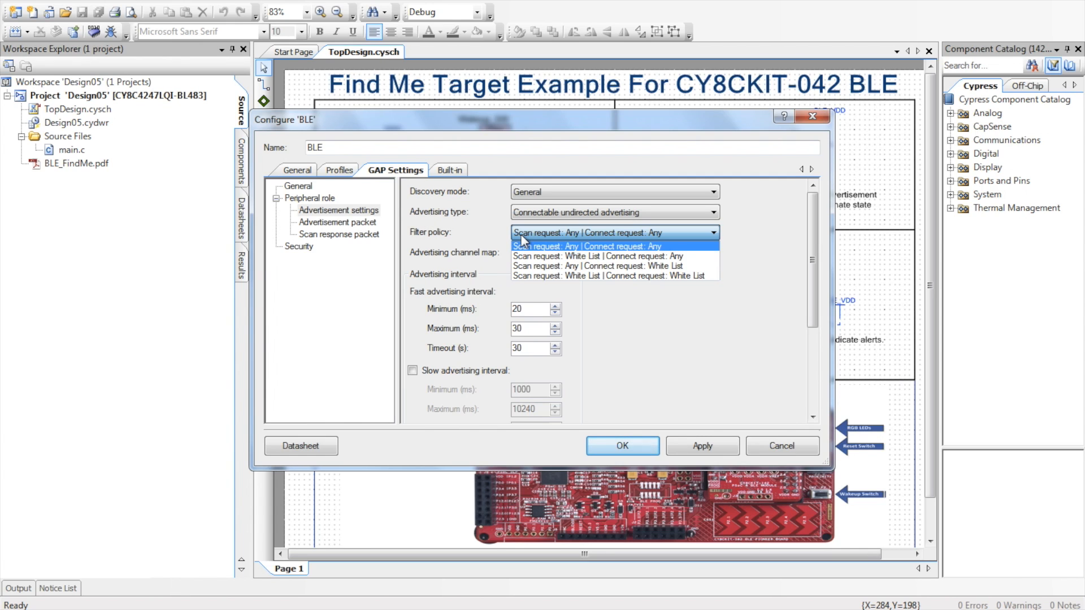
click(520, 245)
click(534, 253)
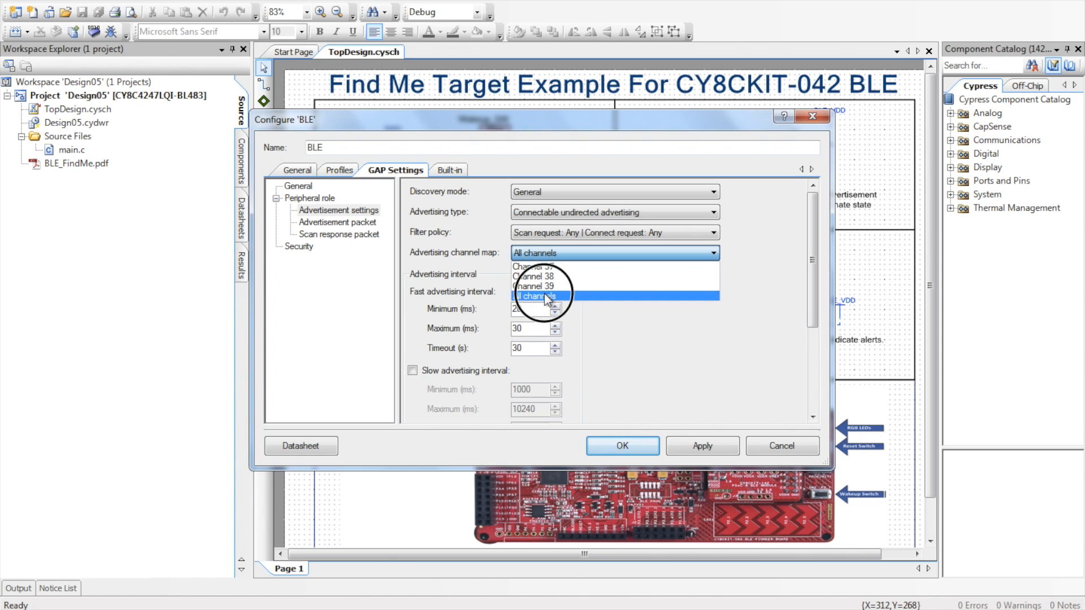
click(543, 295)
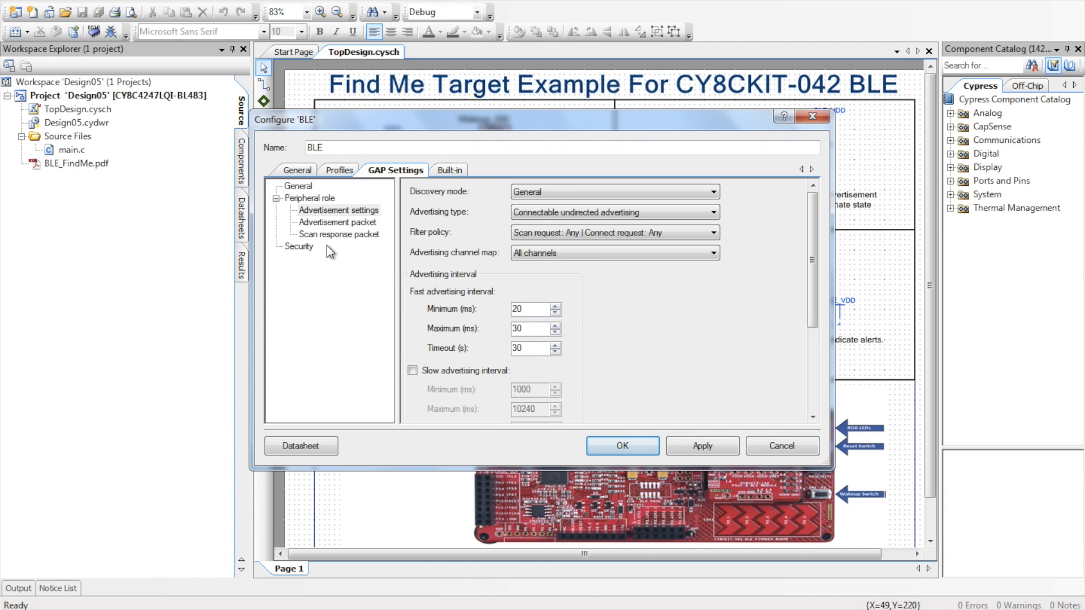
Step: Include Service Data in the advertisement packet with Immediate Alert as its service
click(327, 223)
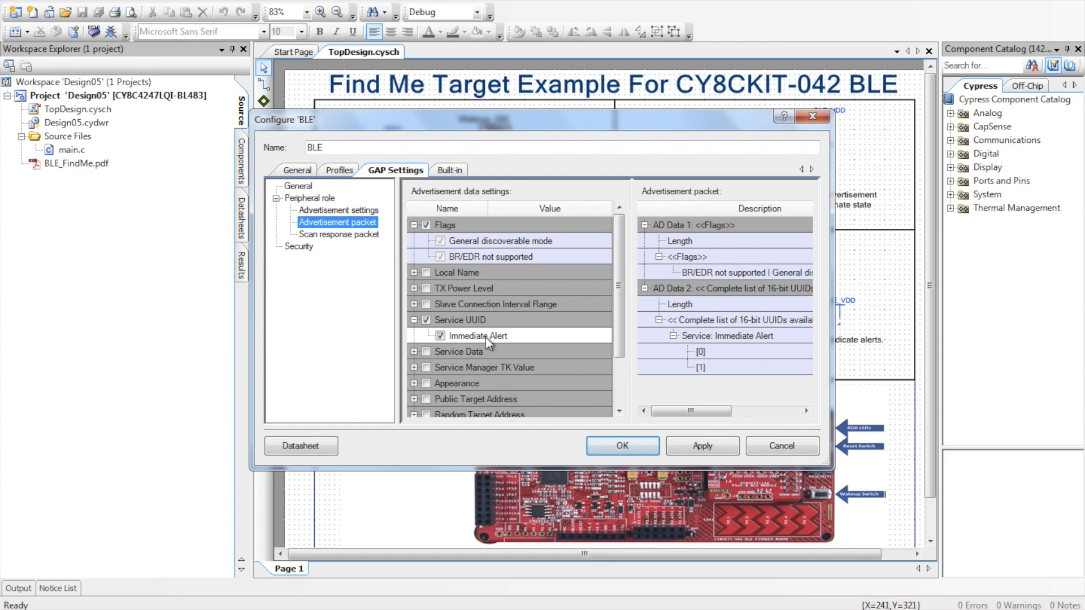
drag(618, 300, 618, 323)
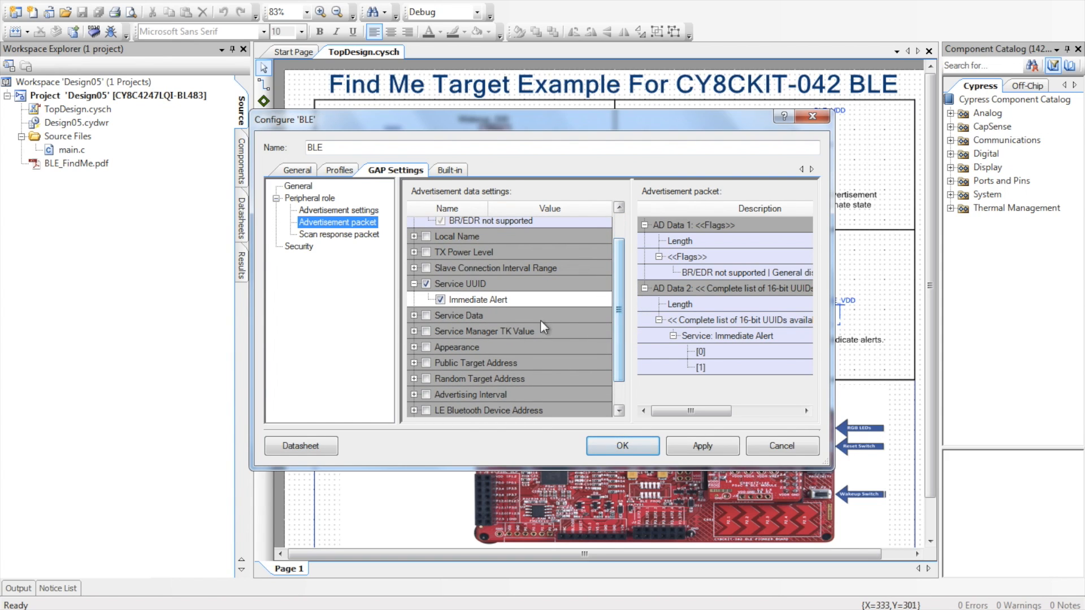
click(425, 317)
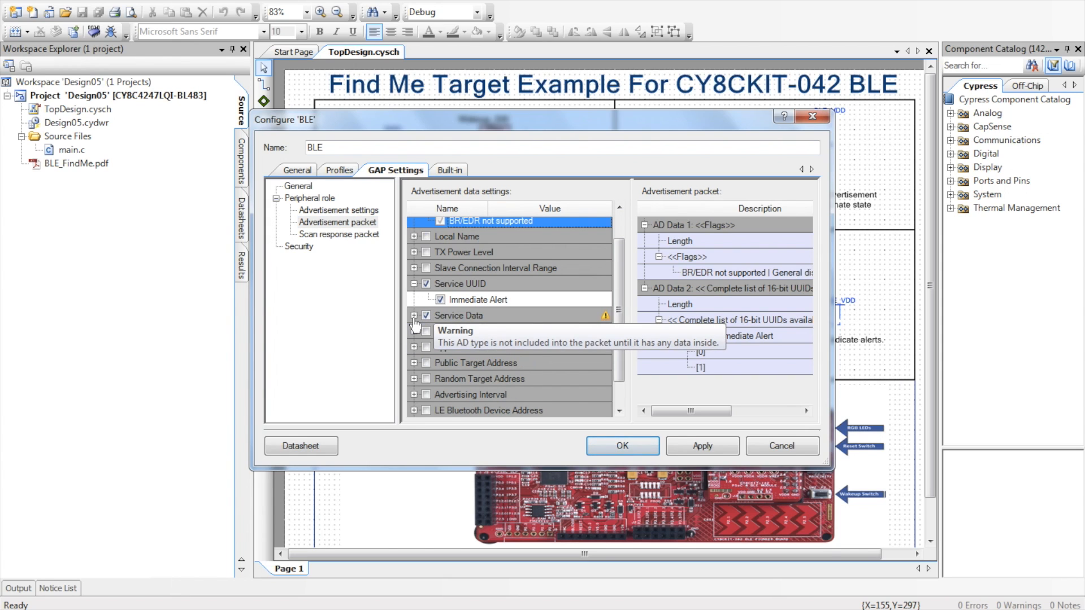
click(415, 316)
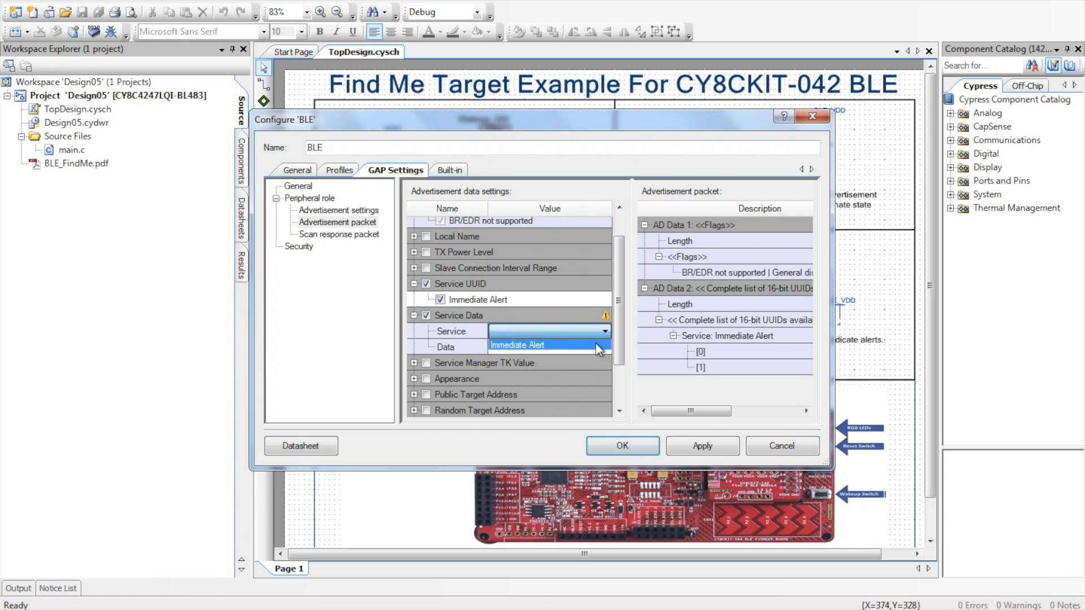
click(571, 342)
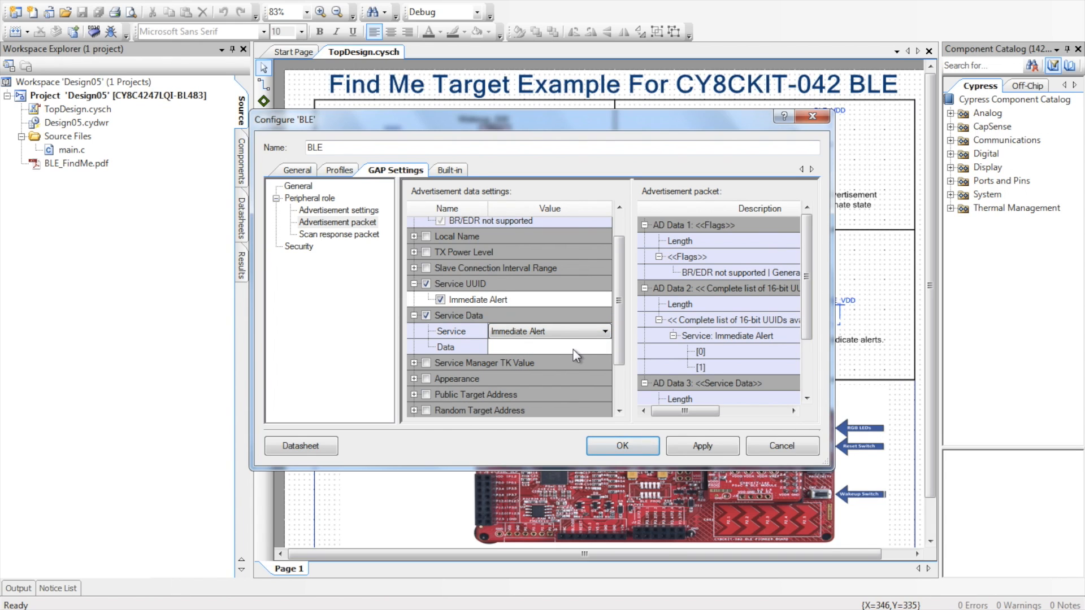
Step: Include the Local Name in the advertisement packet as Complete
mouse_move(617, 338)
mouse_down()
mouse_move(616, 388)
mouse_move(620, 328)
mouse_up()
click(425, 264)
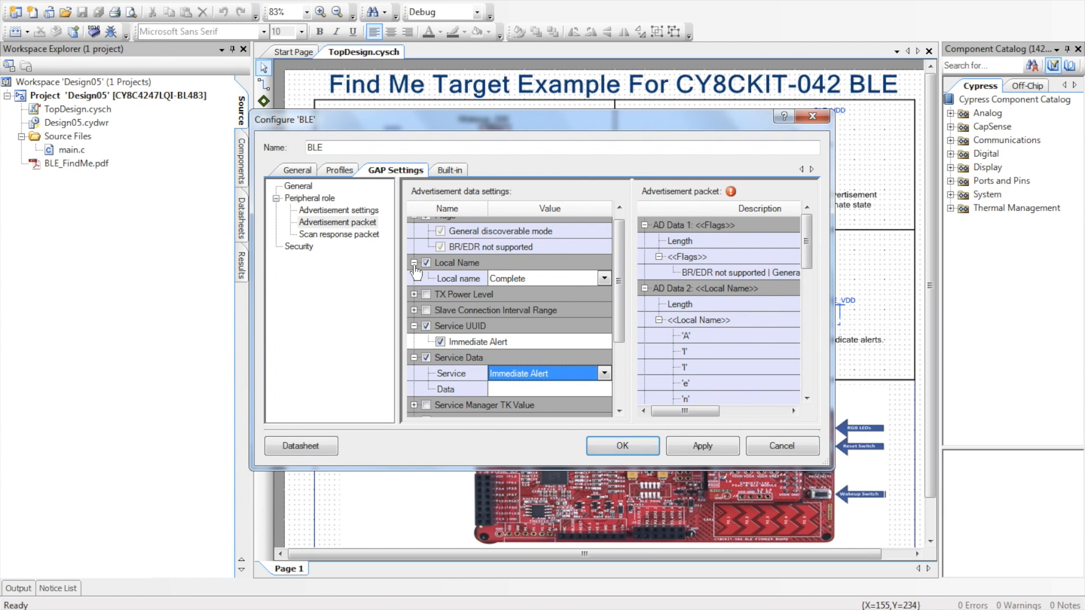
click(583, 279)
click(594, 277)
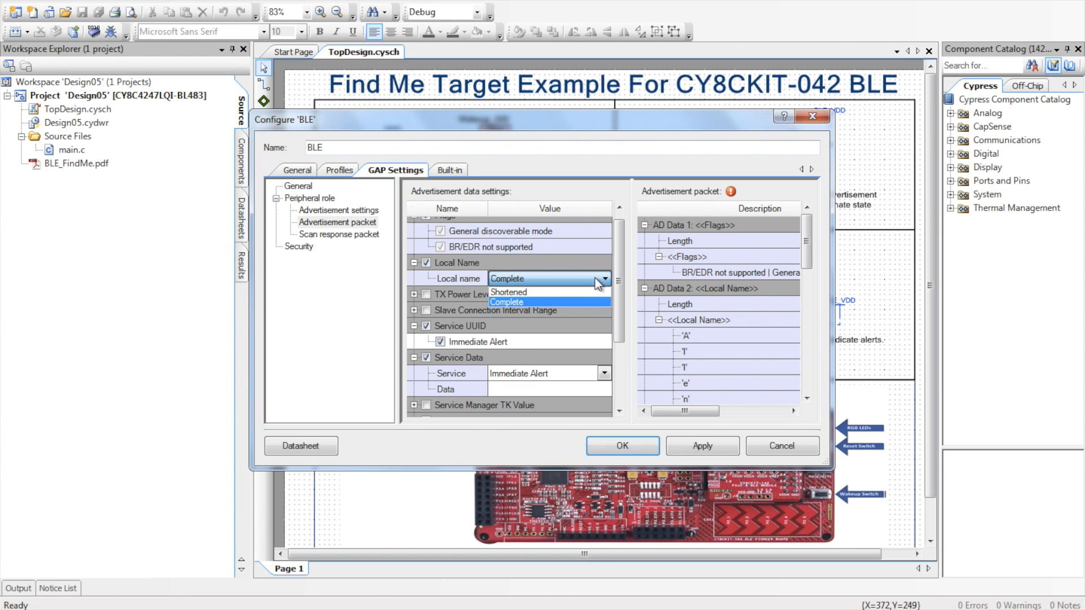
click(594, 304)
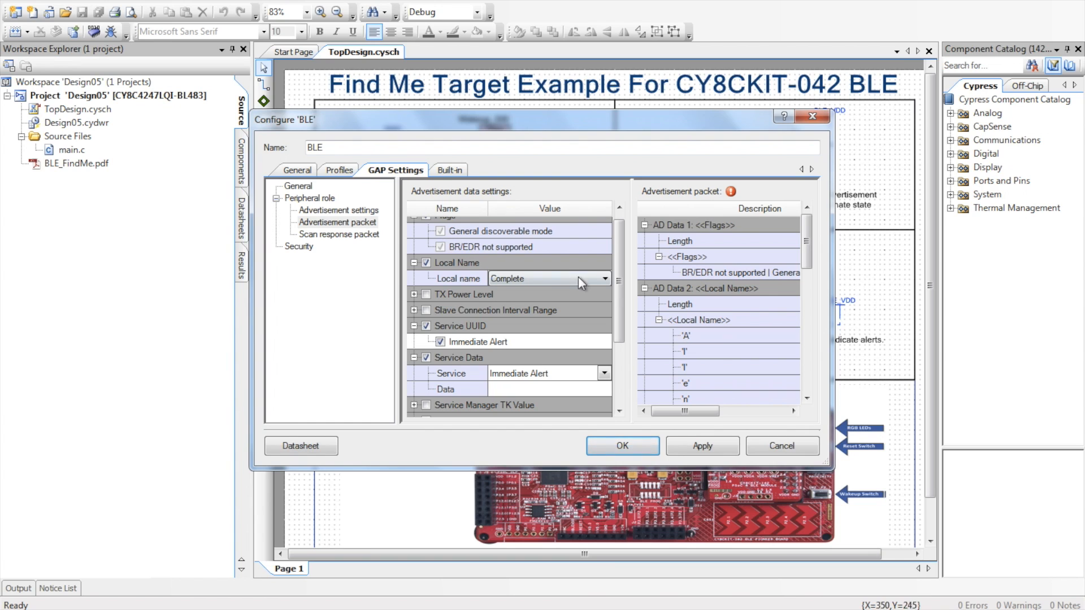
Step: Remove Service Data from the advertisement packet and check the resulting packet layout
drag(619, 287, 618, 350)
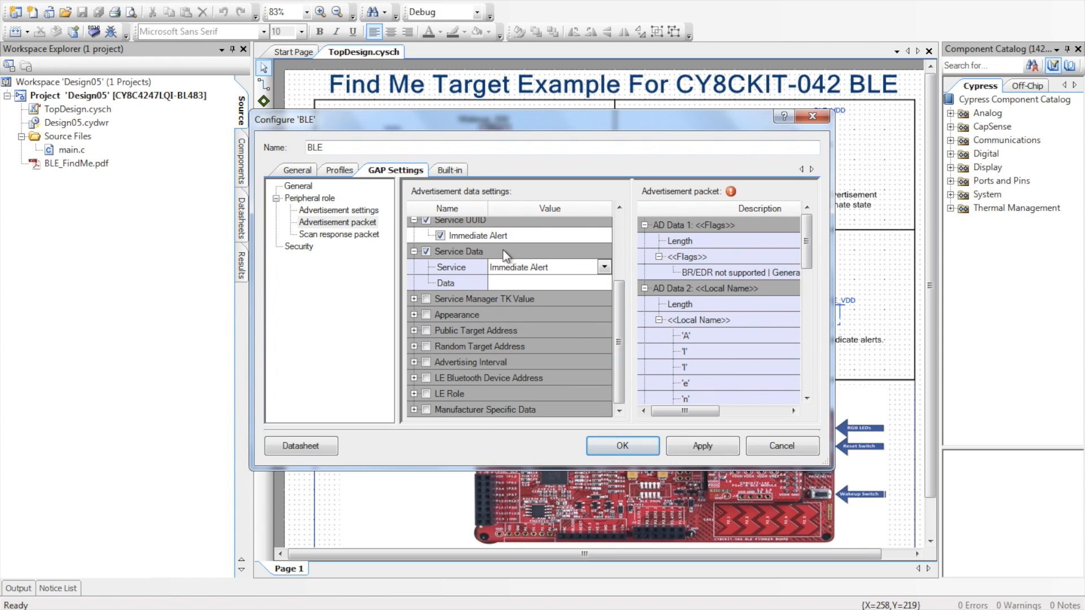
mouse_move(732, 196)
click(426, 253)
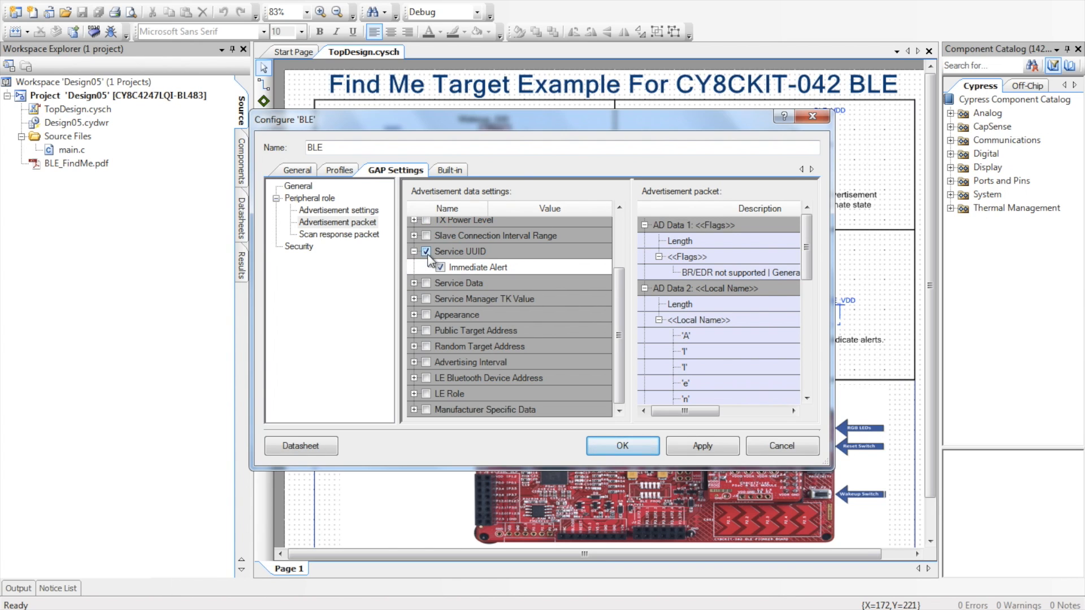
drag(619, 287, 620, 238)
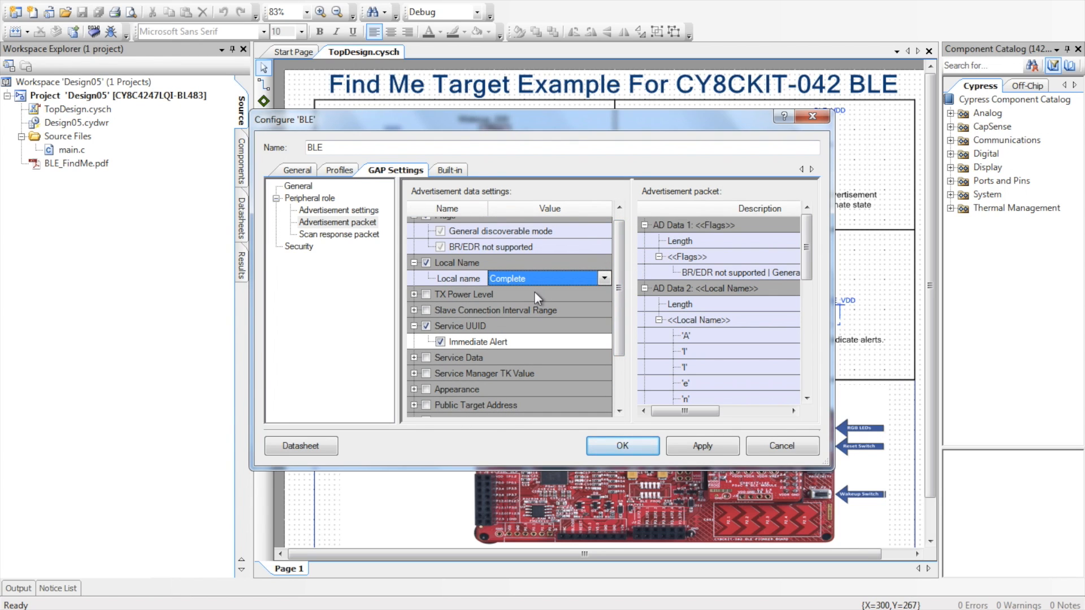
drag(807, 268, 819, 246)
Step: Review the scan response packet settings and the security mode options, keeping Mode 1
click(367, 234)
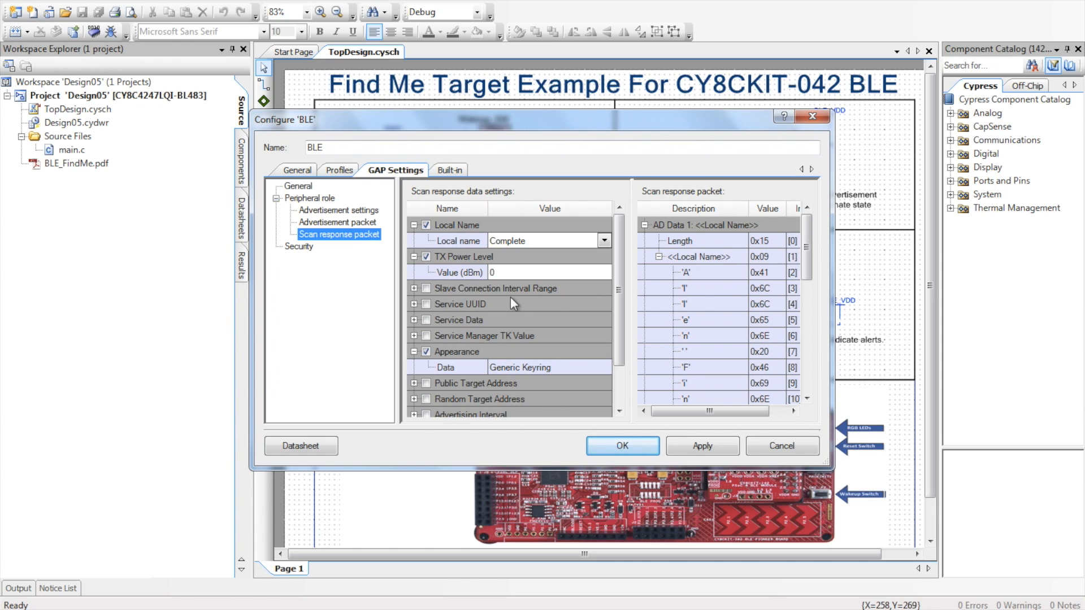
mouse_move(616, 281)
mouse_down()
mouse_move(618, 333)
mouse_move(616, 272)
mouse_up()
click(300, 246)
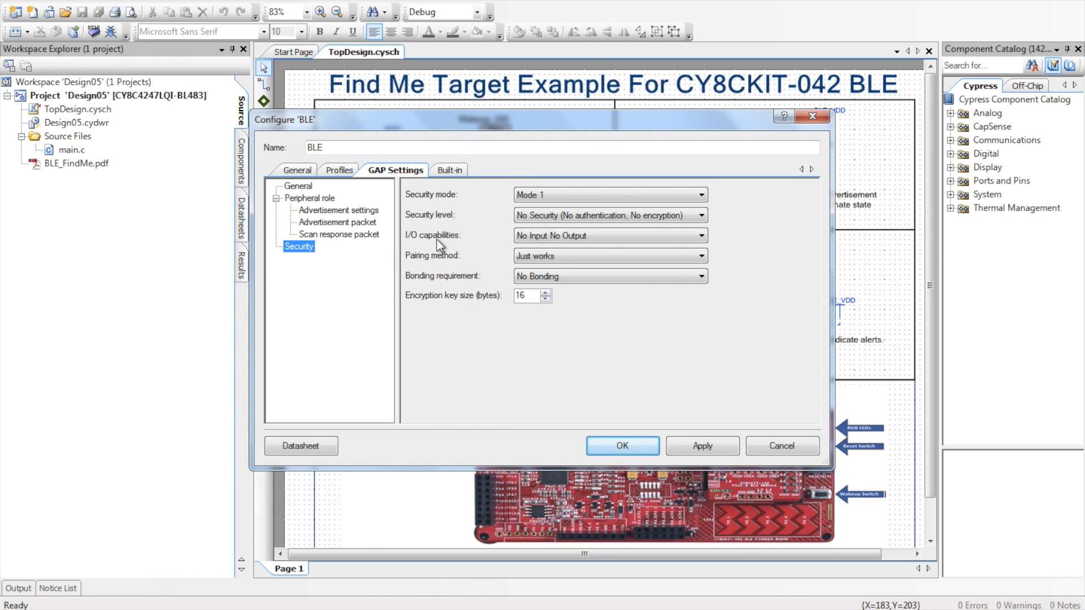
click(558, 195)
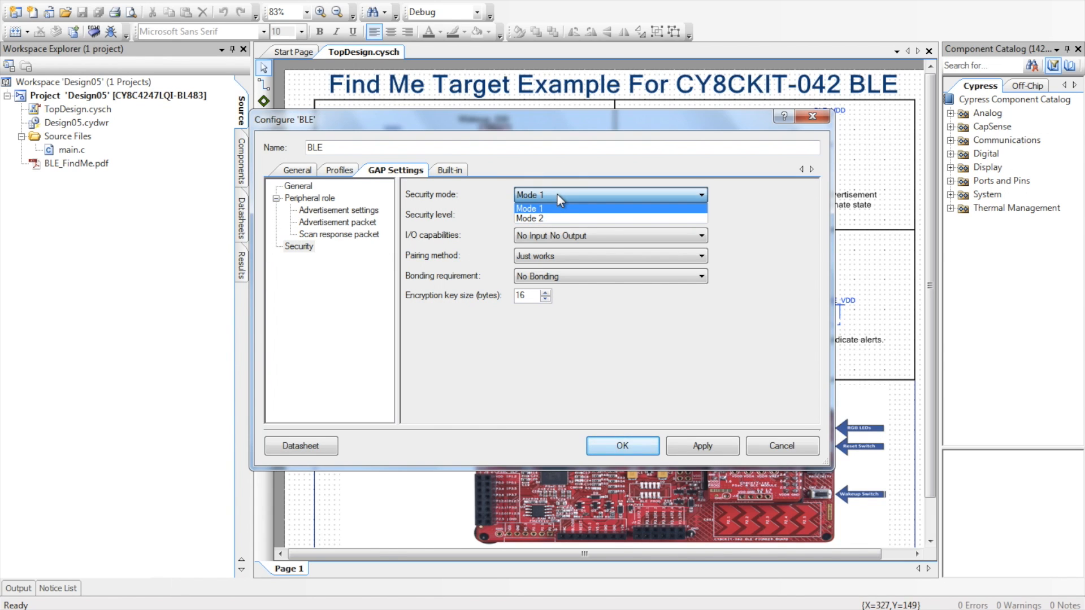
click(552, 209)
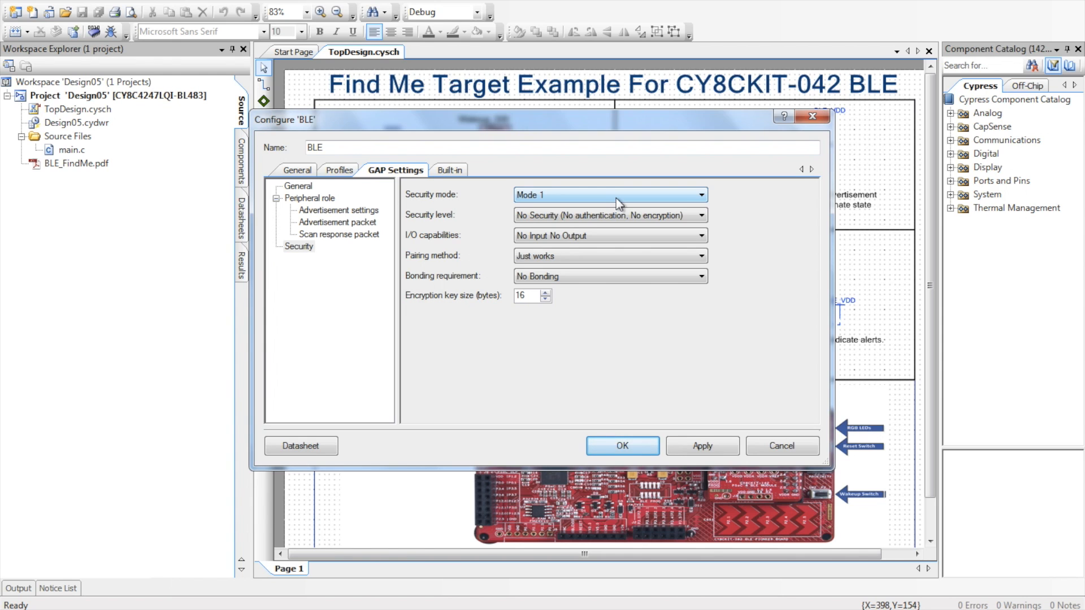
Step: Open the BLE component datasheet, skim its first pages up to the Profile Layer description, and close it
click(327, 446)
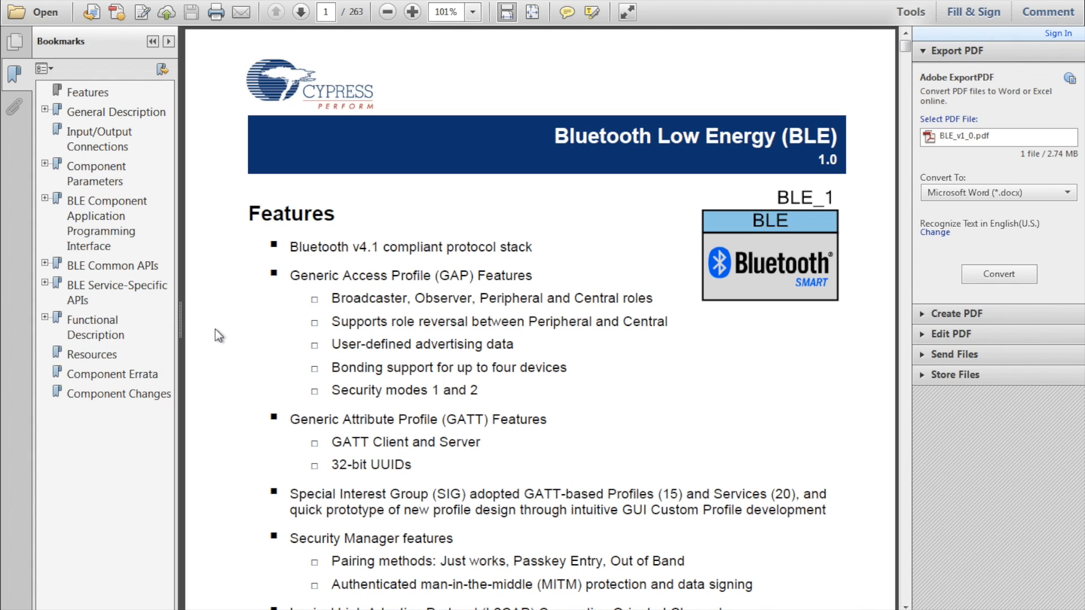
scroll(366, 350, down, 4)
scroll(365, 351, down, 20)
scroll(366, 350, down, 20)
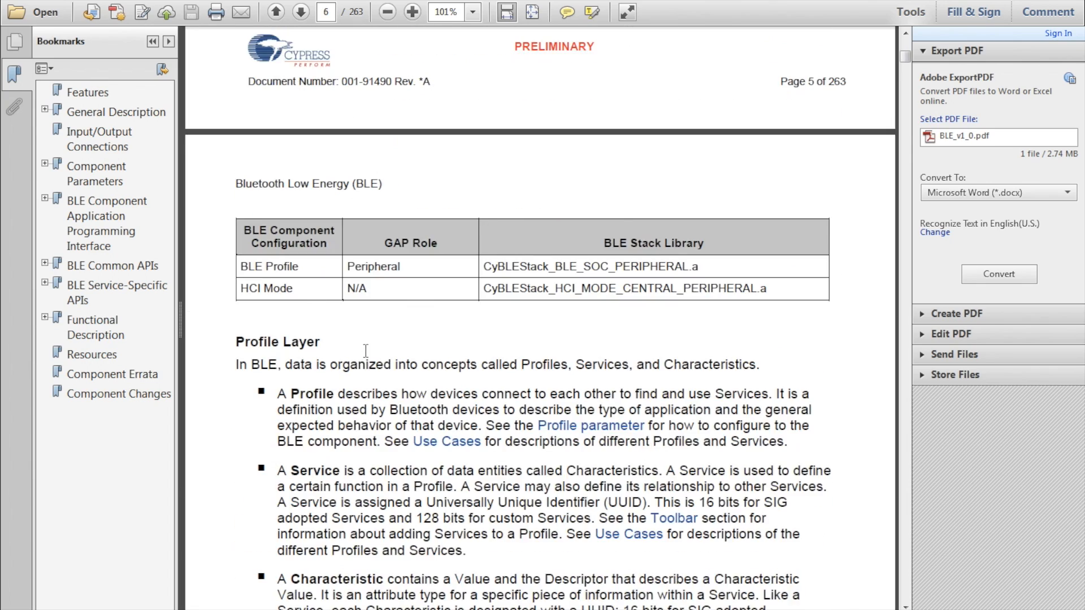
scroll(366, 350, down, 11)
scroll(365, 353, down, 10)
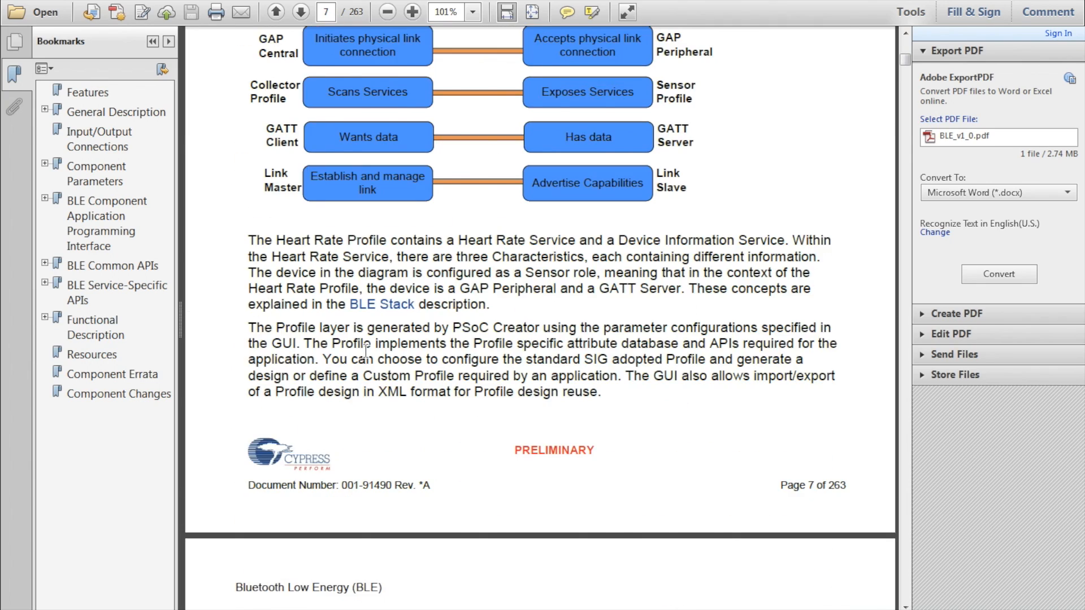
click(1074, 2)
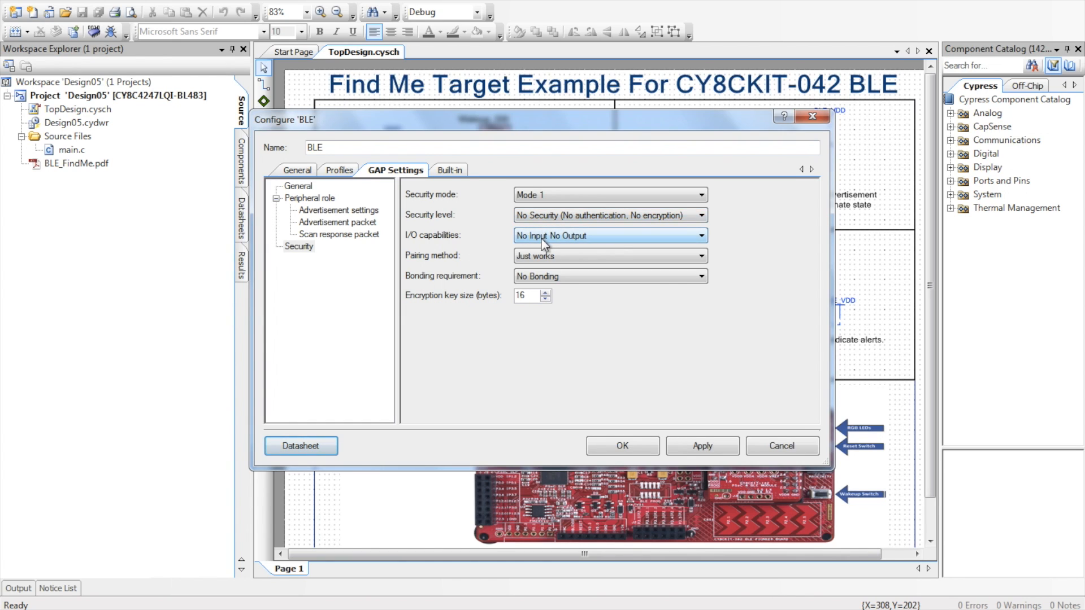
Step: Review the security pairing method options, keeping Just works, and recheck the component's profile and general settings
click(542, 257)
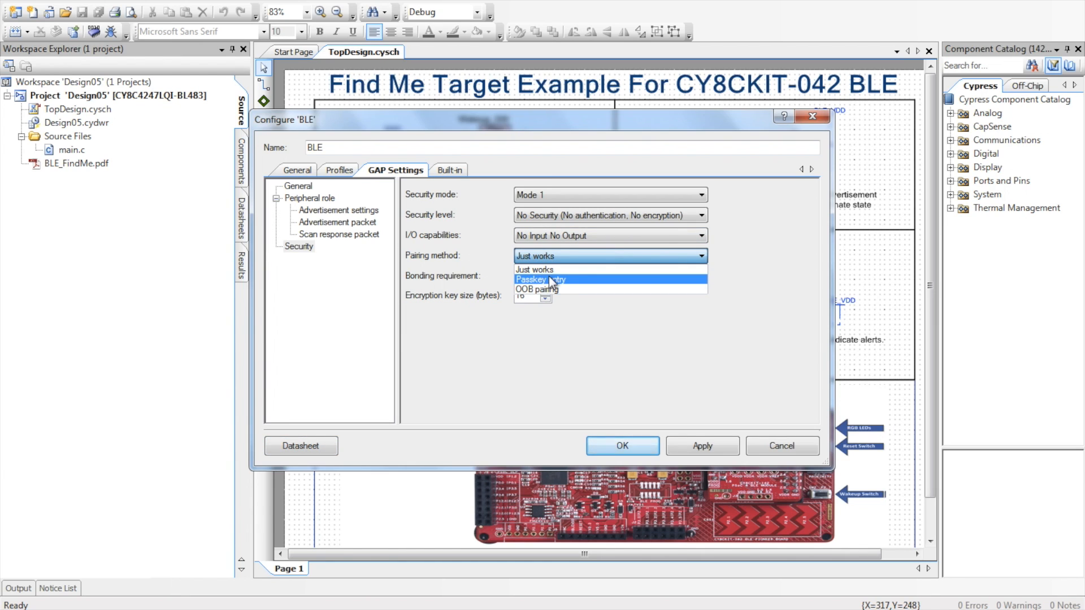
click(547, 270)
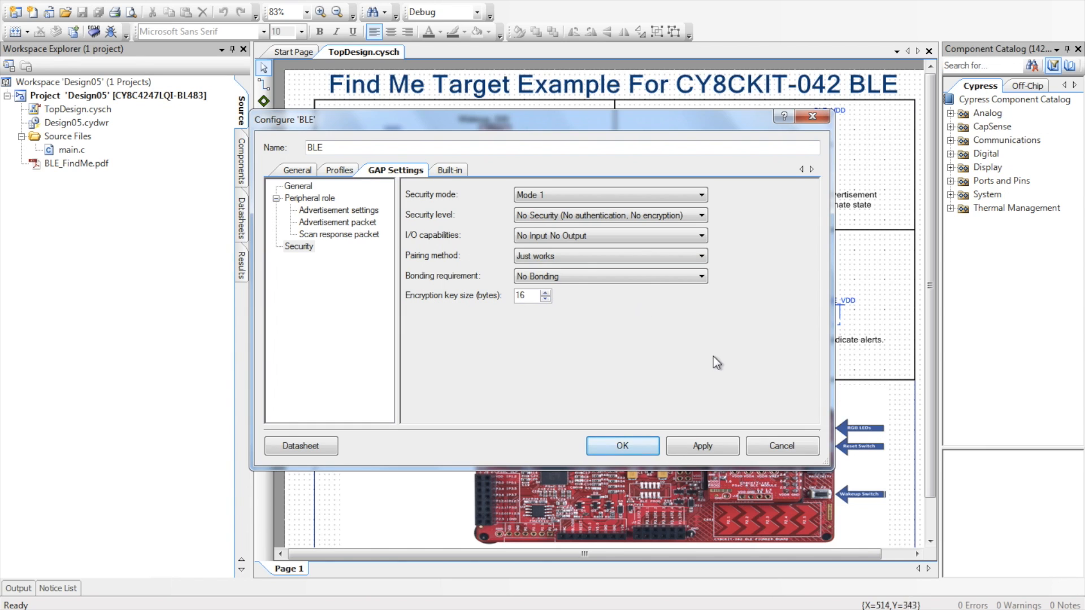
click(345, 165)
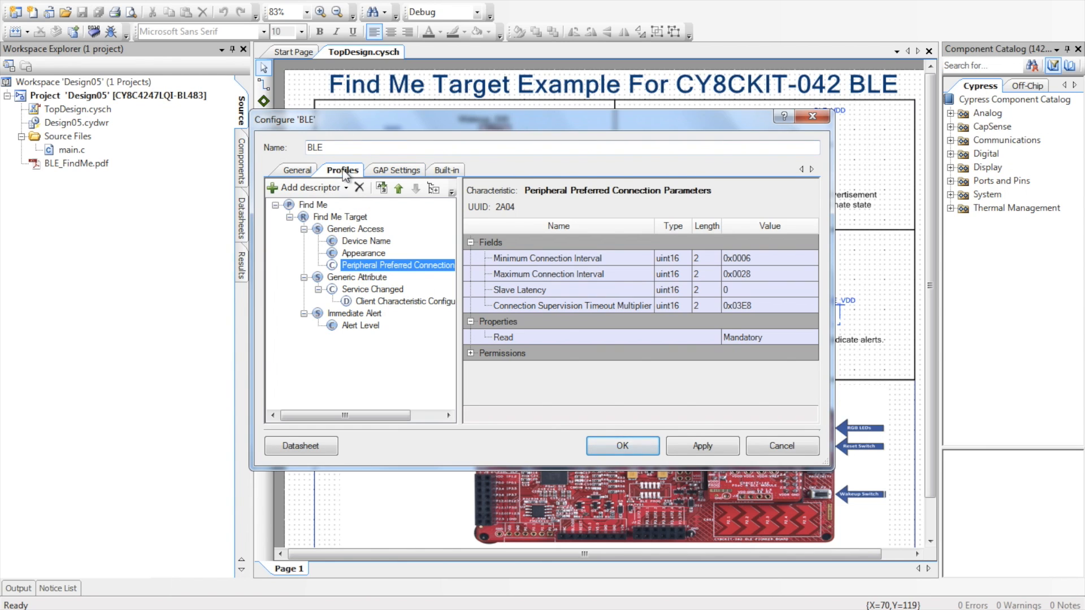
click(300, 171)
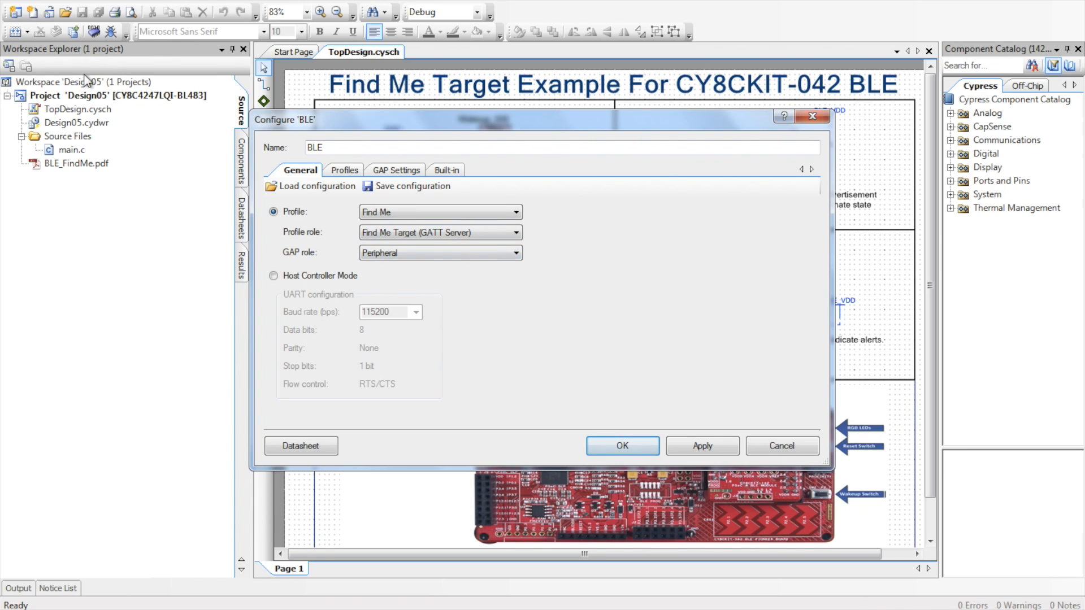
Step: Apply and accept the BLE component configuration, and generate the application's source files
click(688, 447)
click(645, 449)
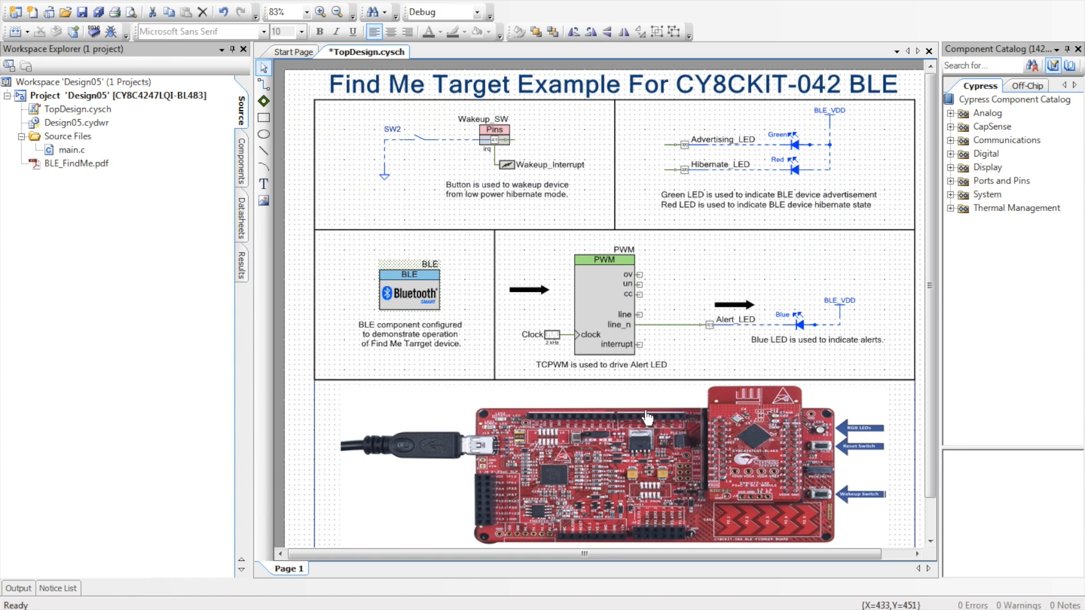
click(76, 35)
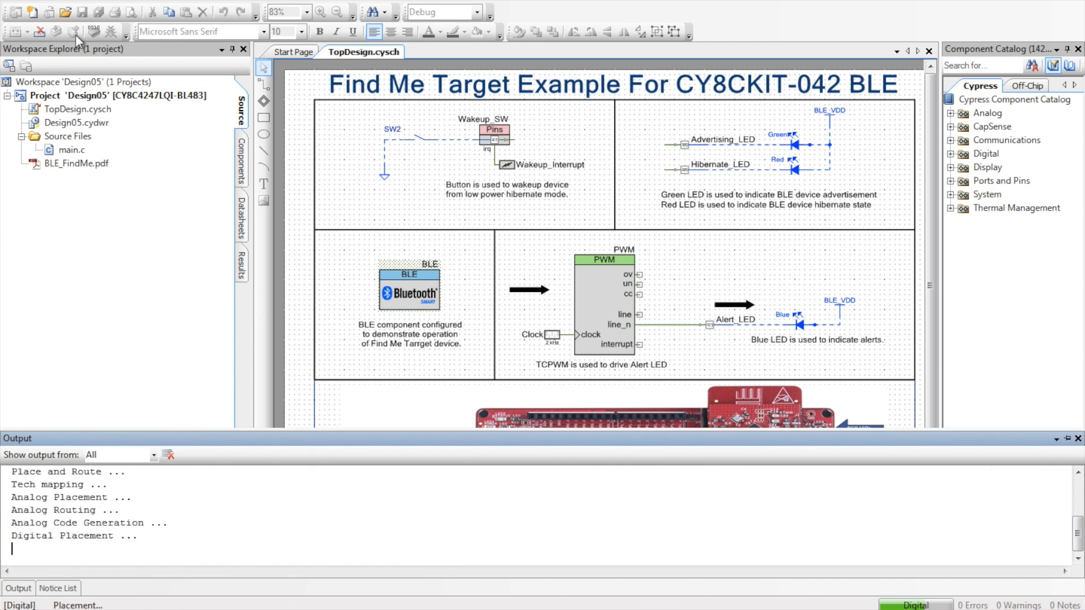
Step: Look through the project's generated PSoC4 source files, including the BLE, Clock and cy_boot folders
click(99, 77)
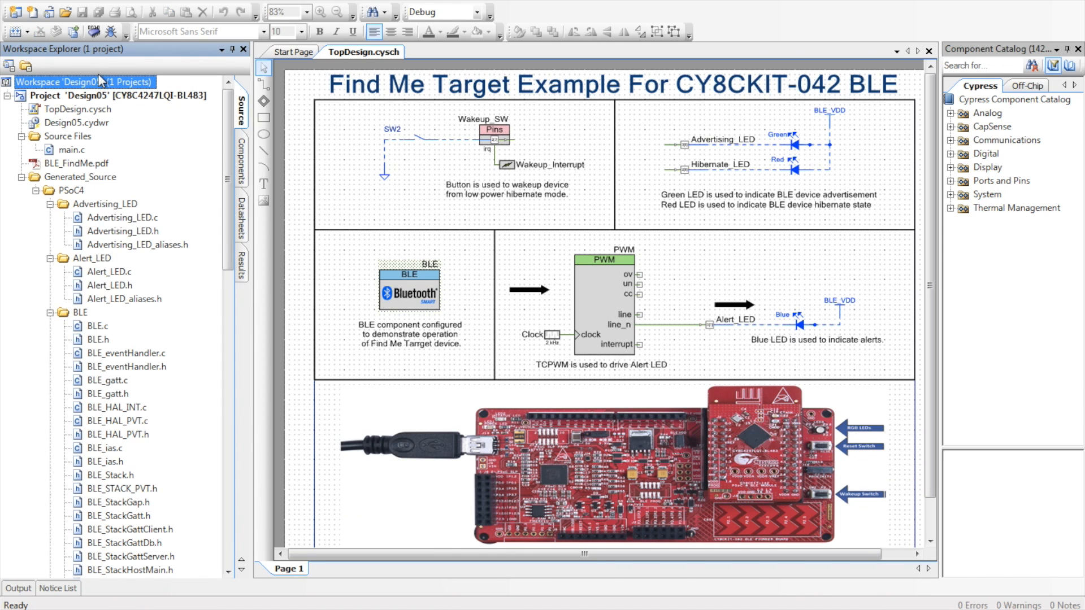
drag(232, 219, 236, 277)
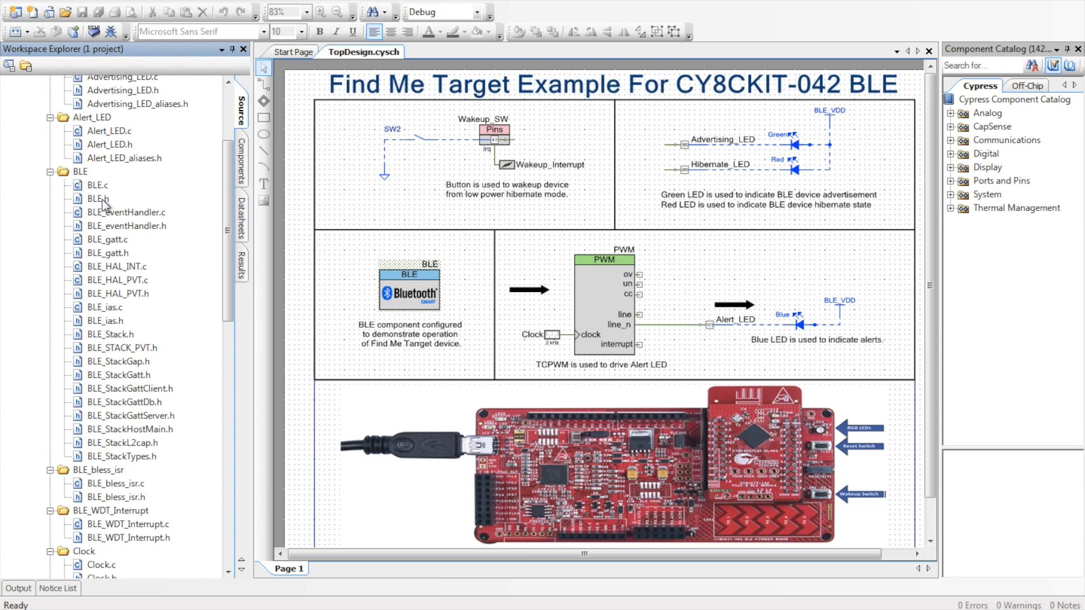
drag(224, 303, 232, 405)
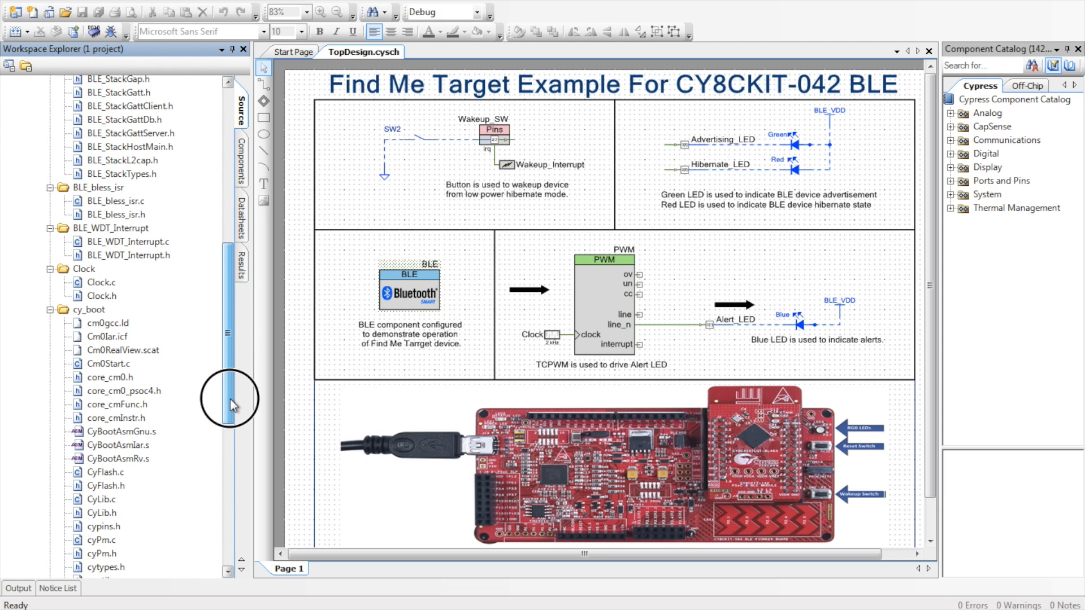
Step: Close the current Find Me example workspace
drag(232, 406, 231, 405)
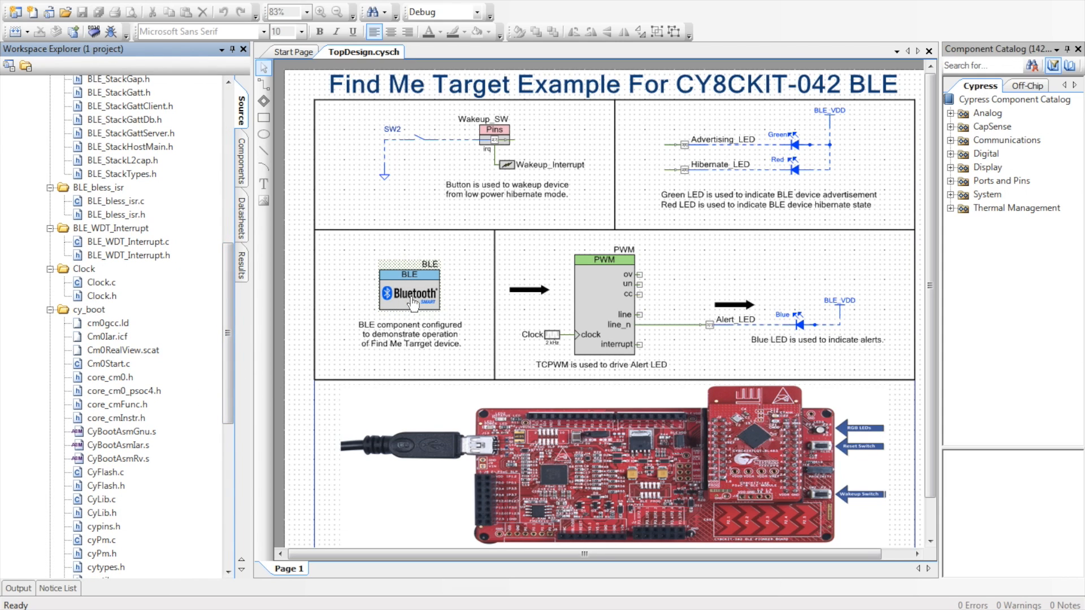
drag(232, 309, 239, 177)
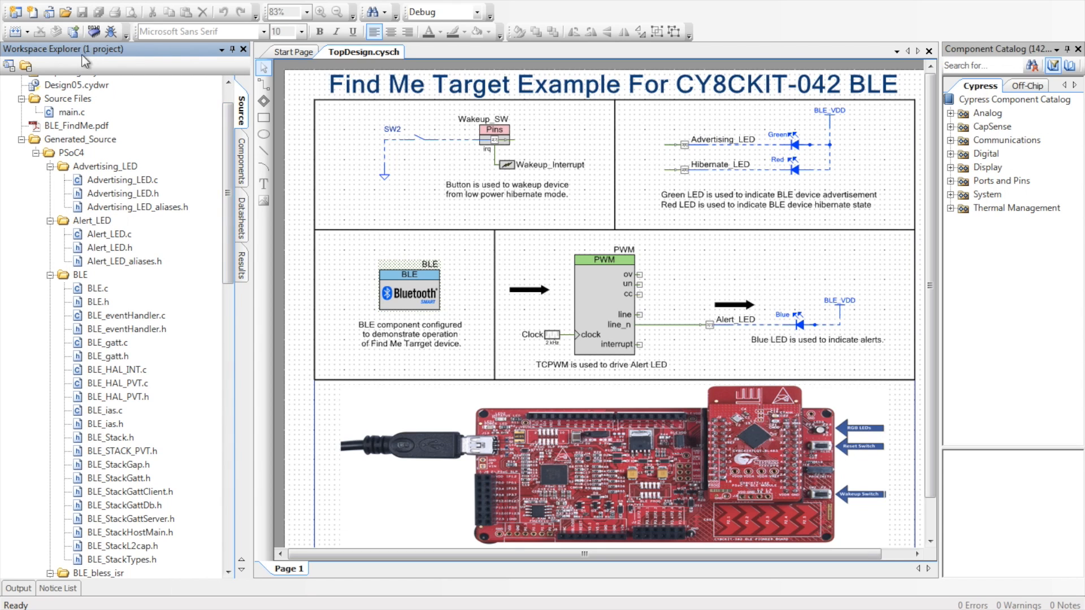
click(16, 3)
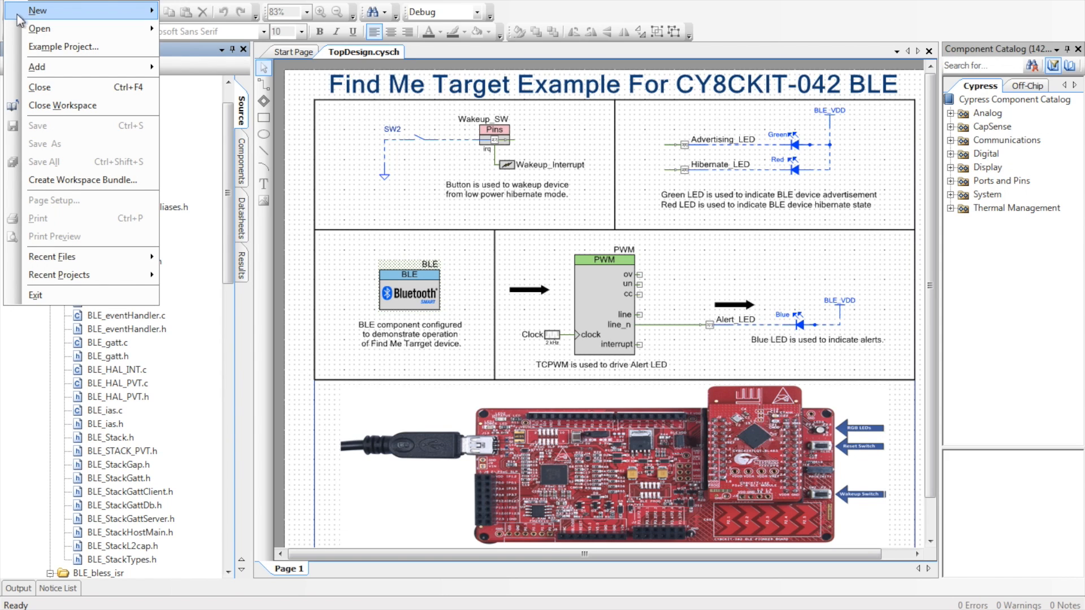
click(45, 105)
Step: Open the example project finder, filter the device family to PSoC 4200-BL, and look through the available example projects
click(17, 5)
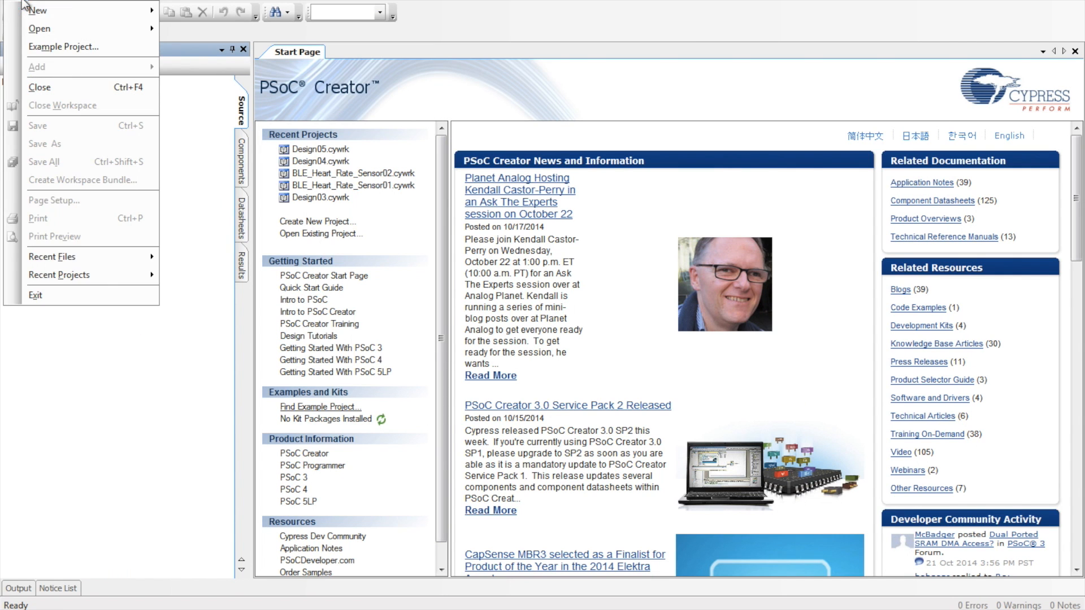
click(26, 43)
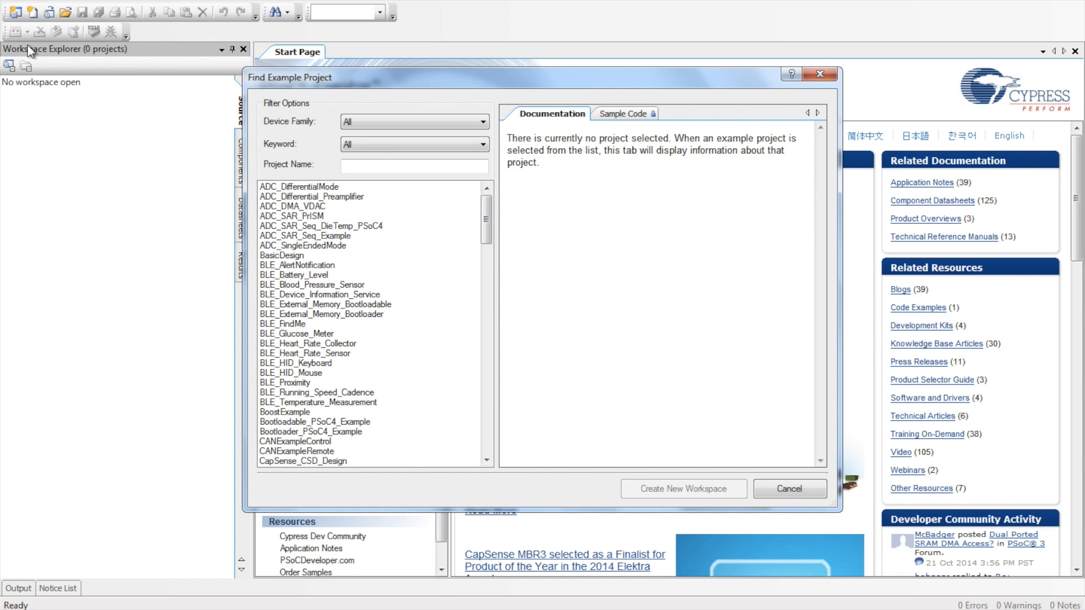
click(445, 120)
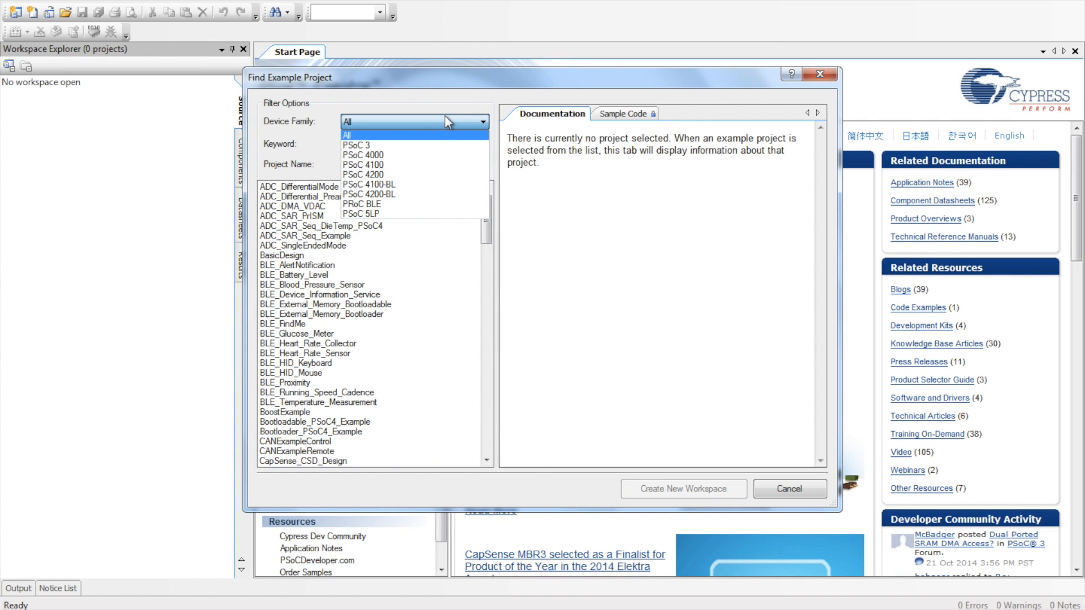
click(437, 195)
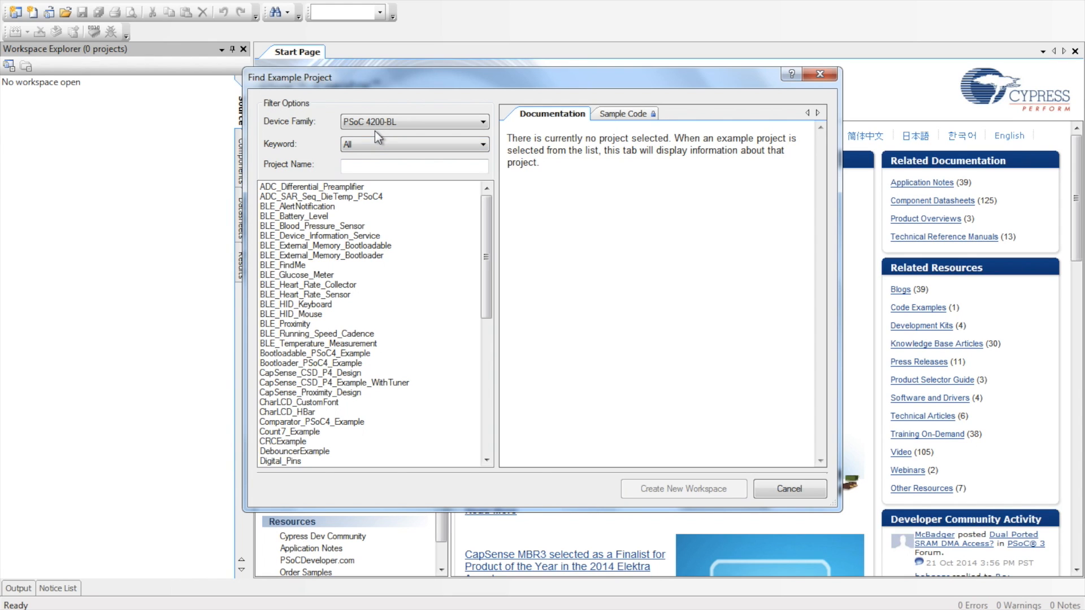
click(483, 209)
drag(486, 263, 491, 408)
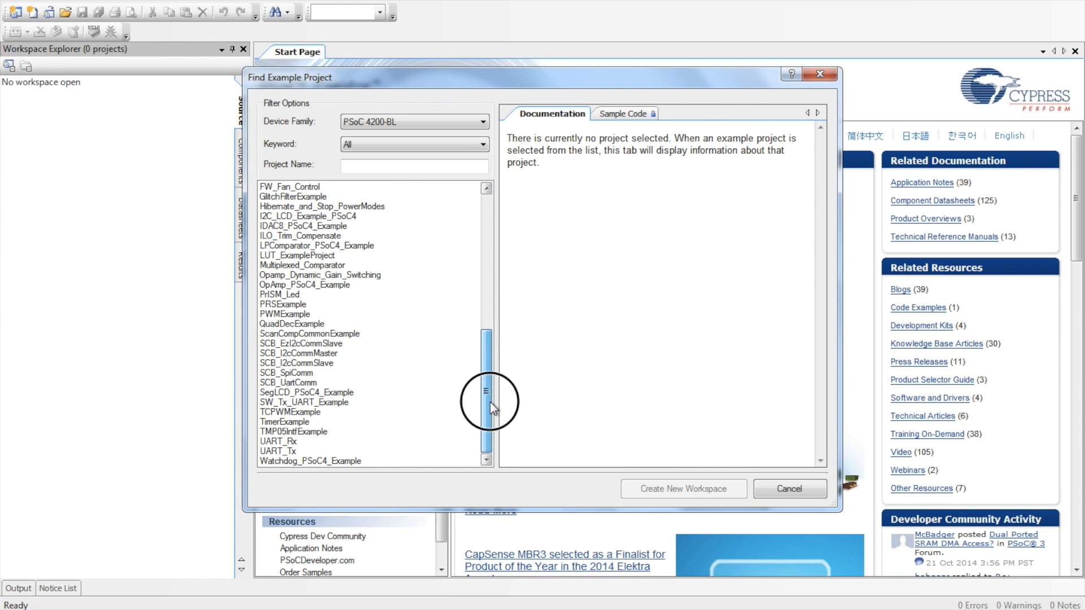
drag(490, 402, 487, 283)
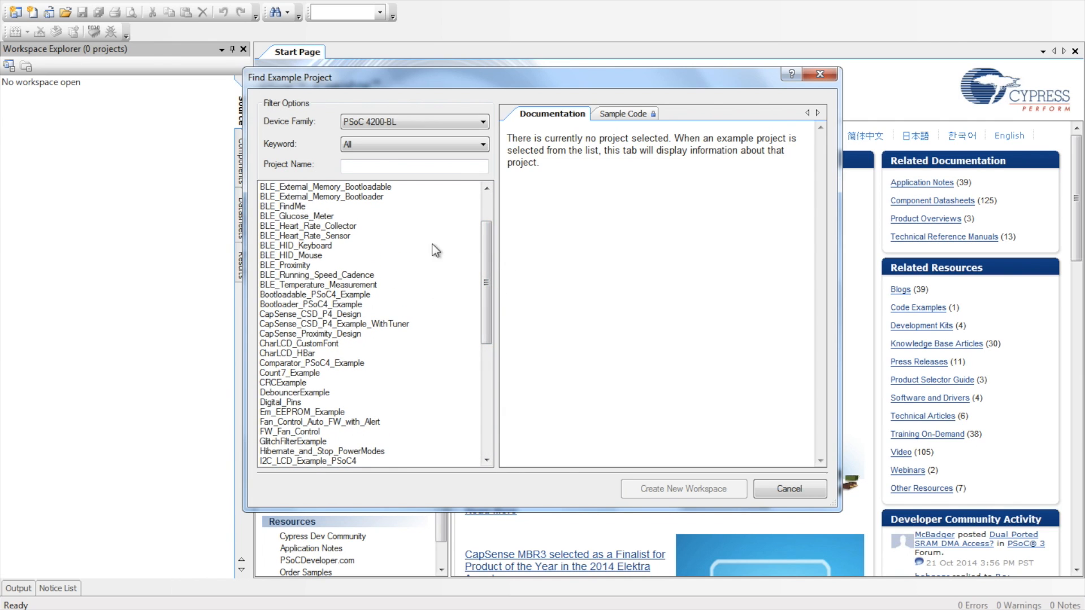
drag(487, 287, 485, 248)
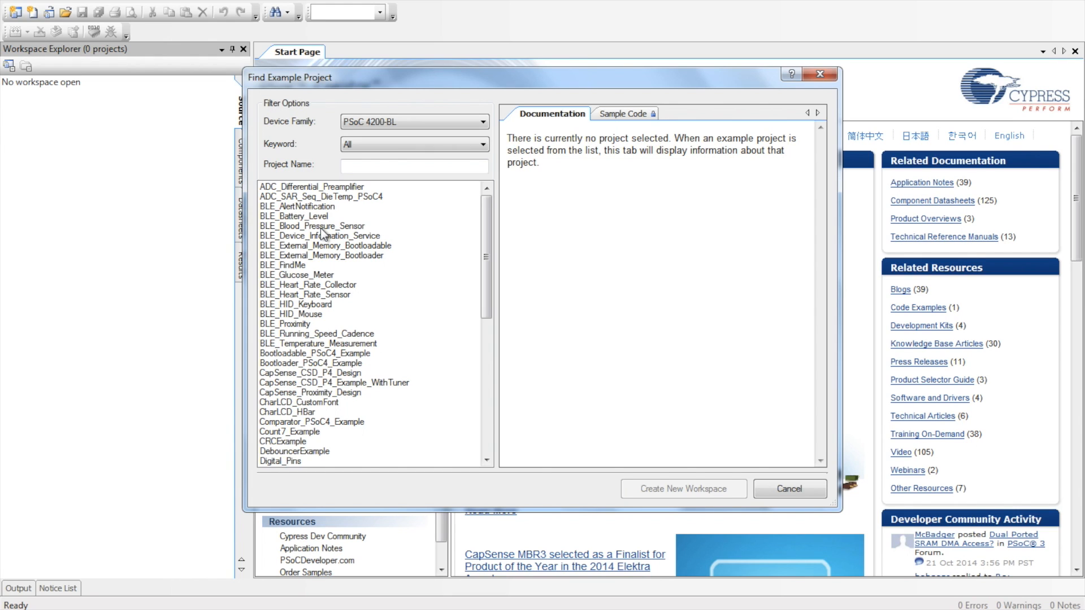
Step: Select the BLE_Heart_Rate_Sensor example, start creating a new workspace from it, and browse the computer's drives for a location
click(323, 295)
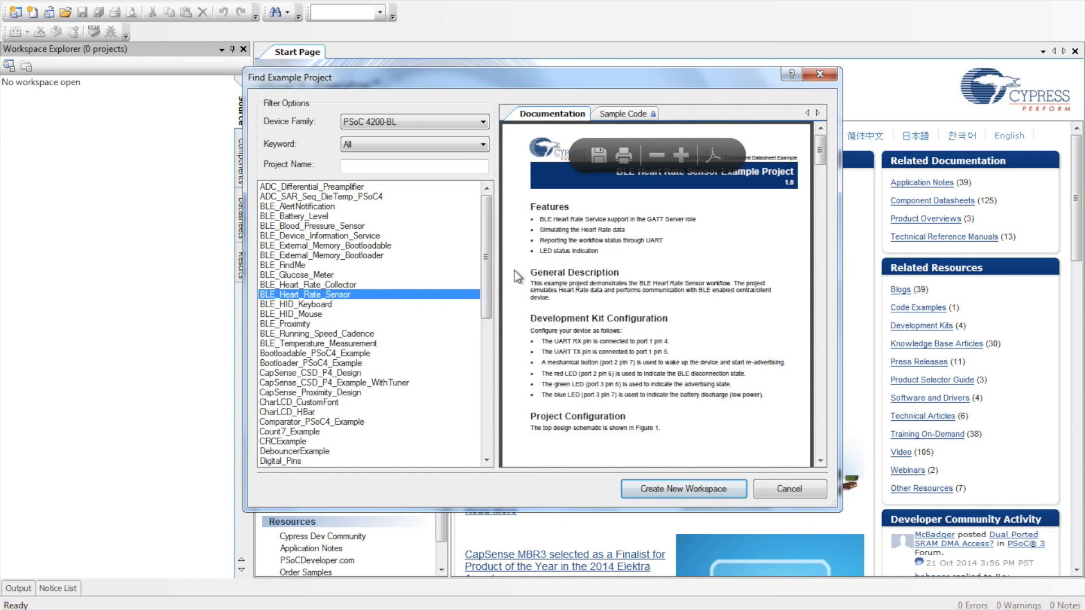
click(684, 490)
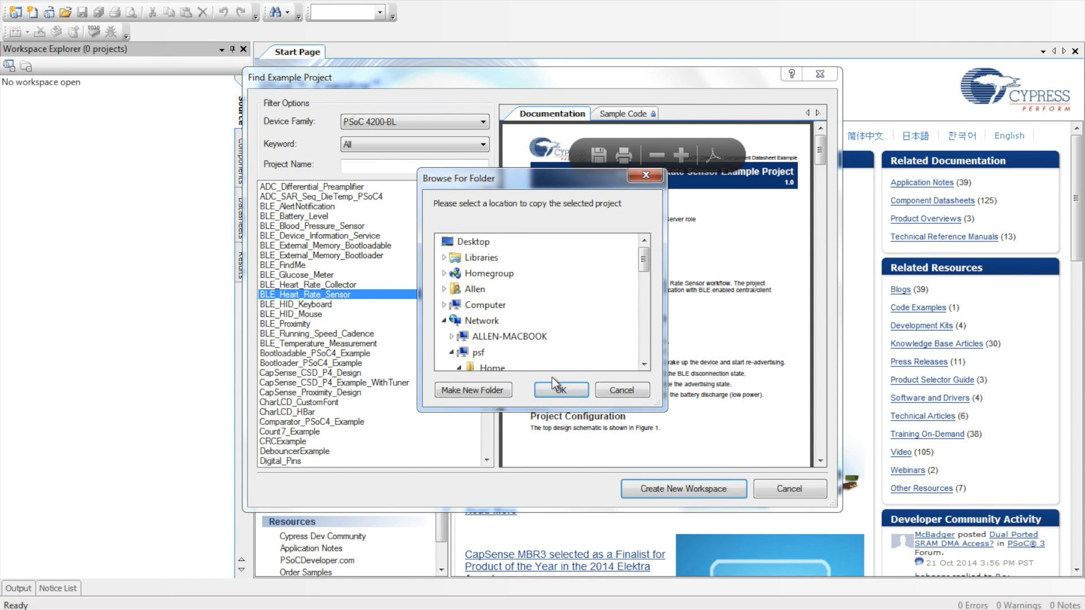
click(445, 306)
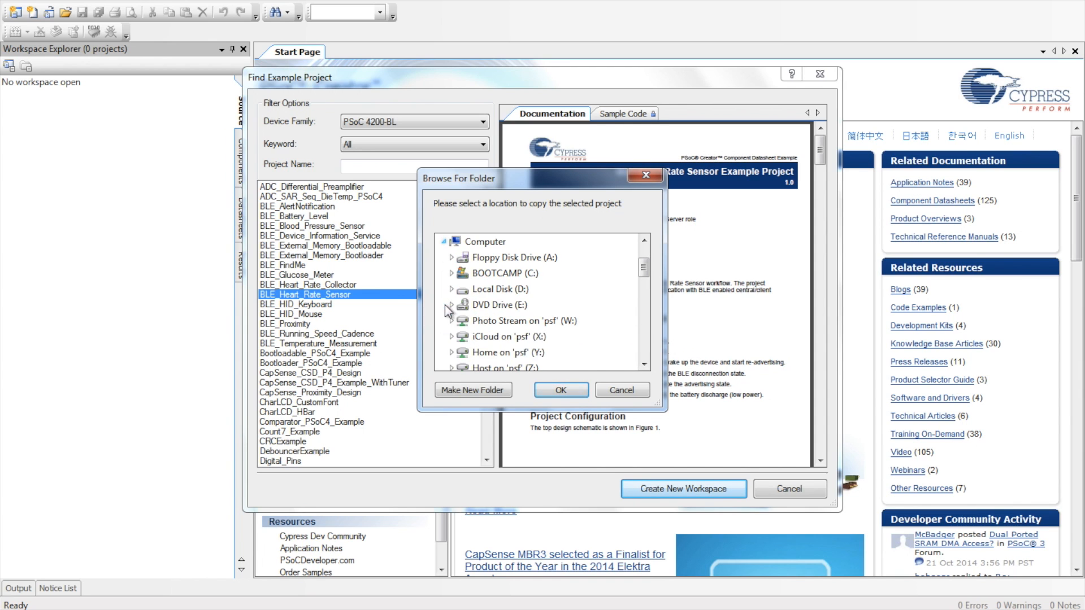
click(458, 291)
click(628, 313)
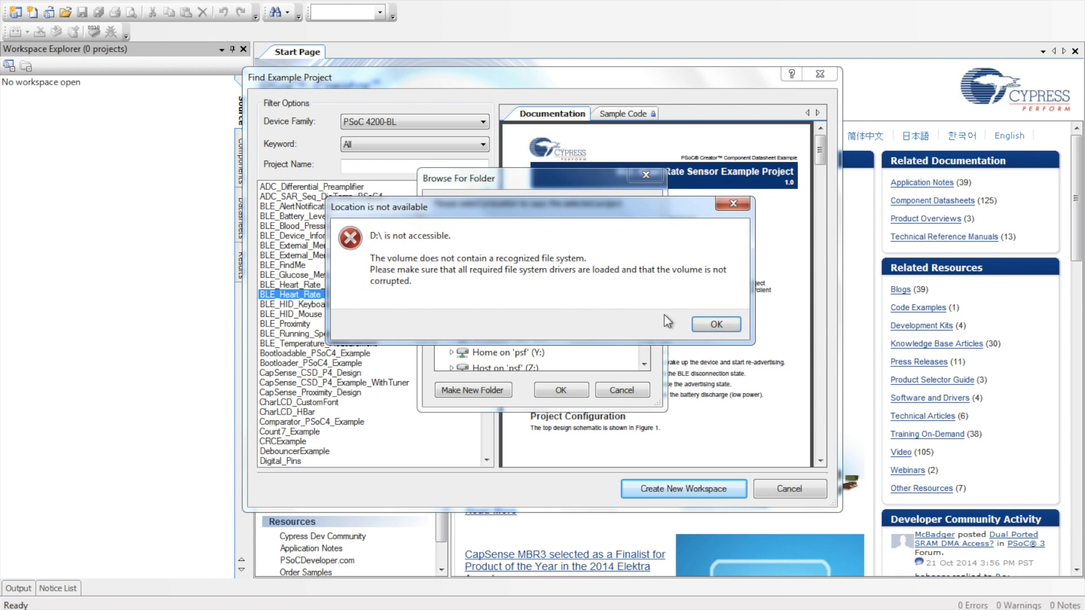
click(713, 325)
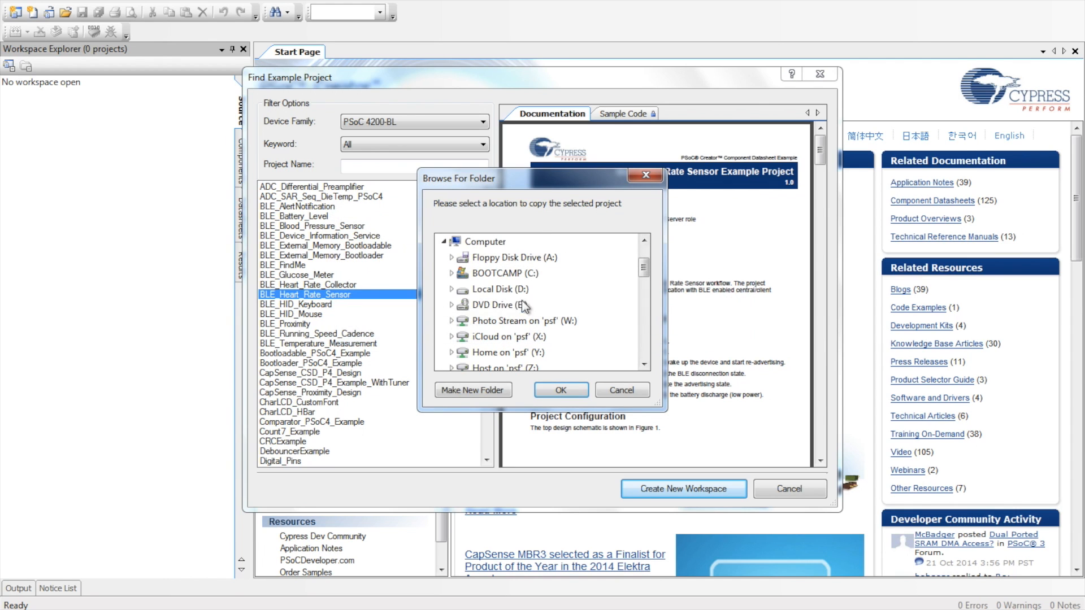
Step: Choose the Cypress Project folder on BOOTCAMP (C:) as the copy location and create the workspace there
click(504, 274)
click(645, 351)
click(542, 338)
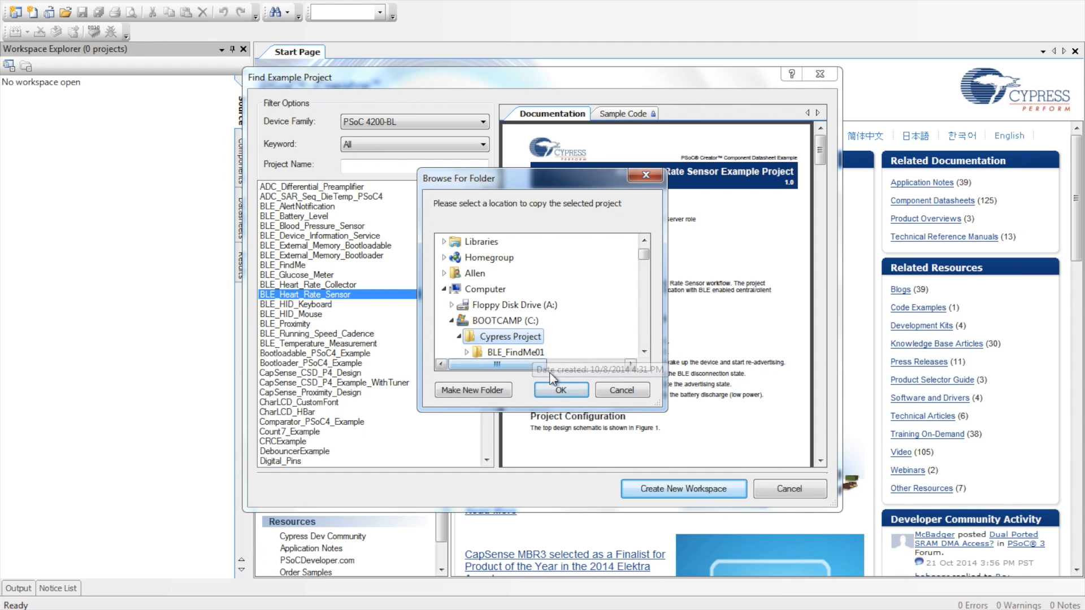
click(560, 390)
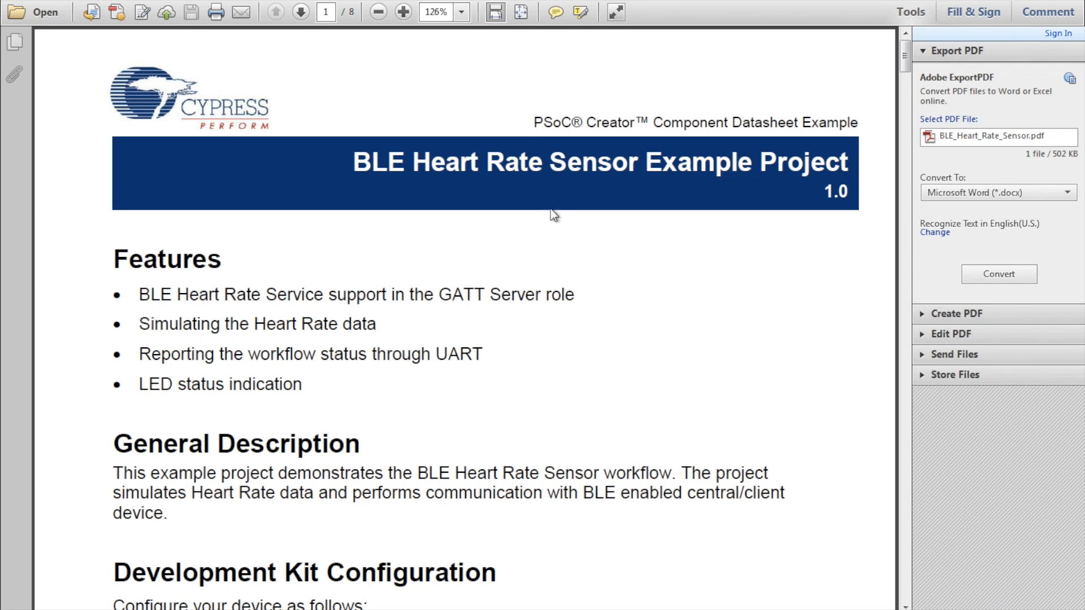
Step: Fit whole pages in the BLE Heart Rate Sensor example PDF and skim its schematic, BLE configuration, GAP settings and expected results
click(521, 12)
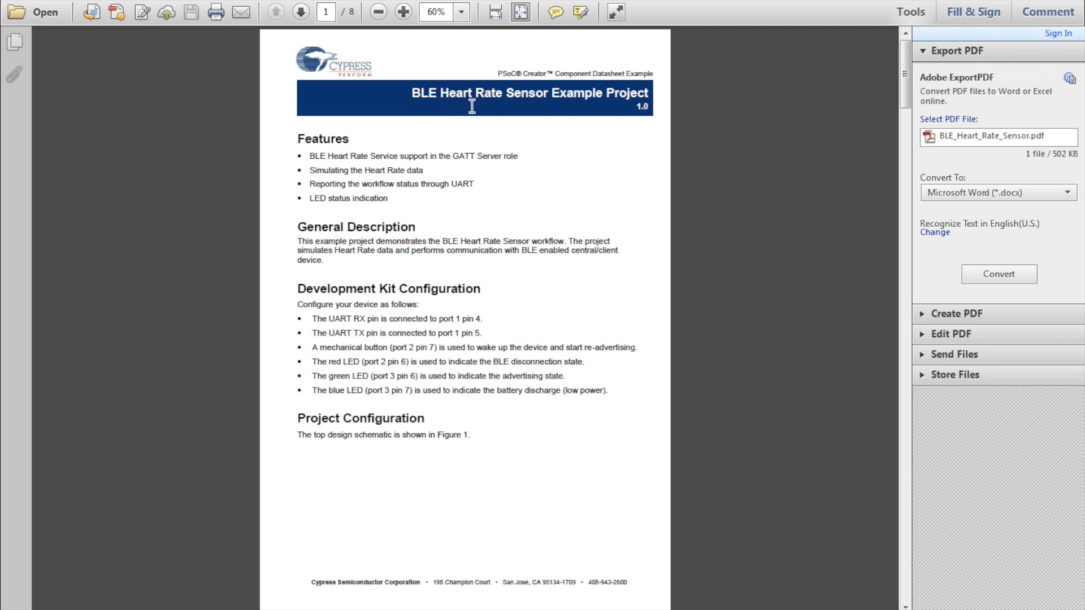
click(523, 218)
click(434, 287)
scroll(419, 319, down, 2)
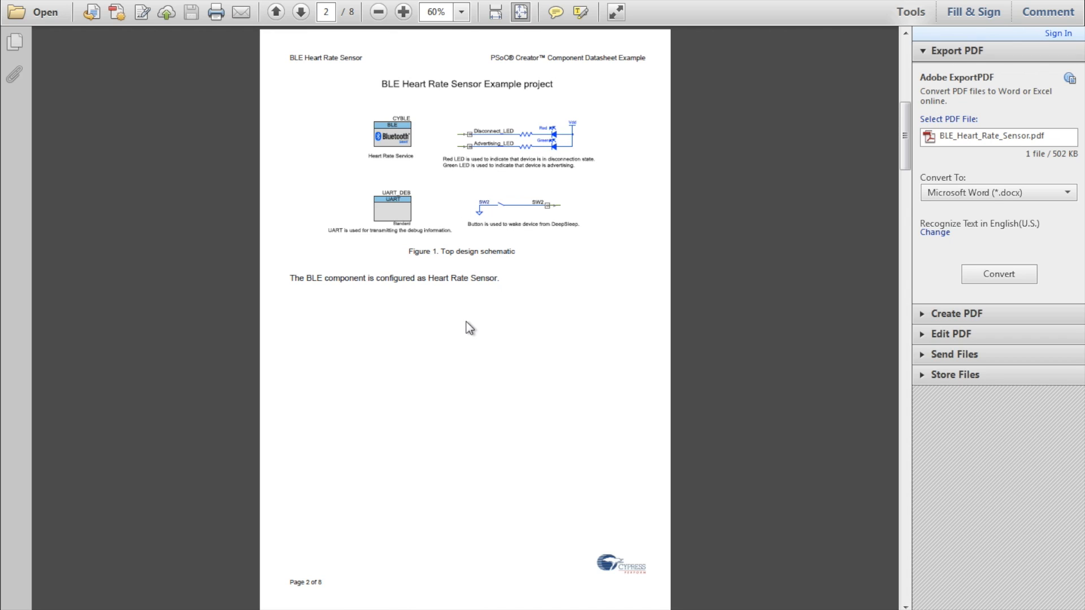
scroll(466, 327, down, 2)
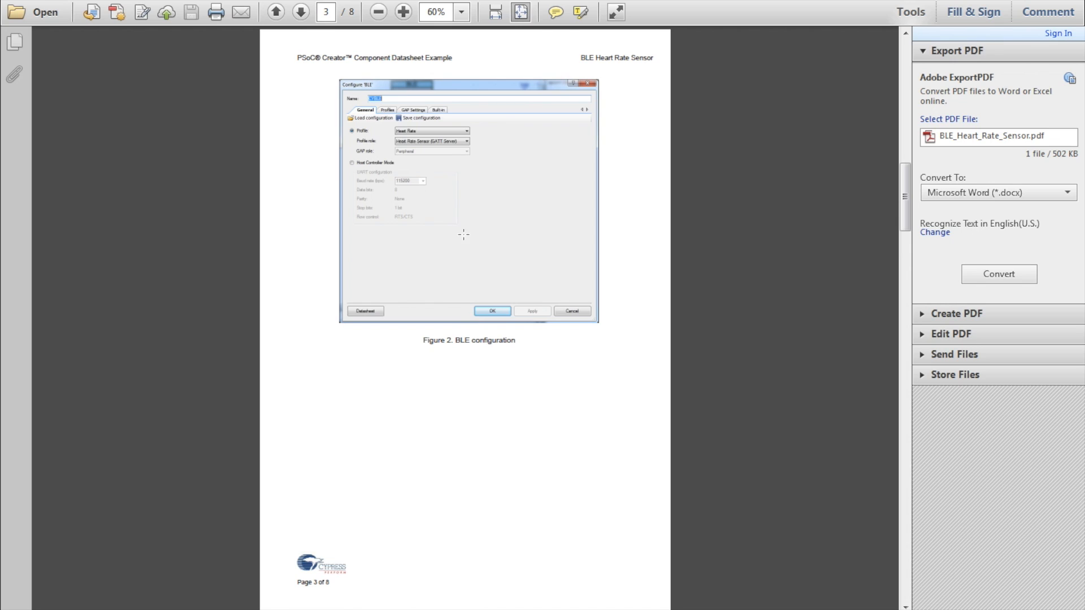
scroll(468, 261, down, 2)
scroll(473, 271, down, 2)
scroll(474, 274, down, 2)
scroll(476, 277, up, 2)
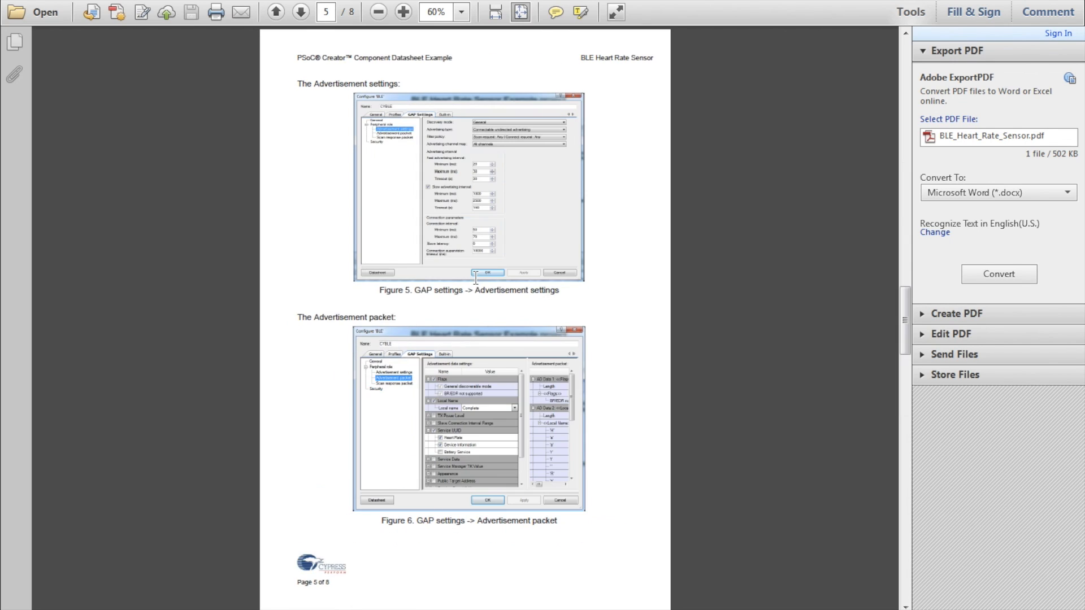
scroll(466, 278, down, 4)
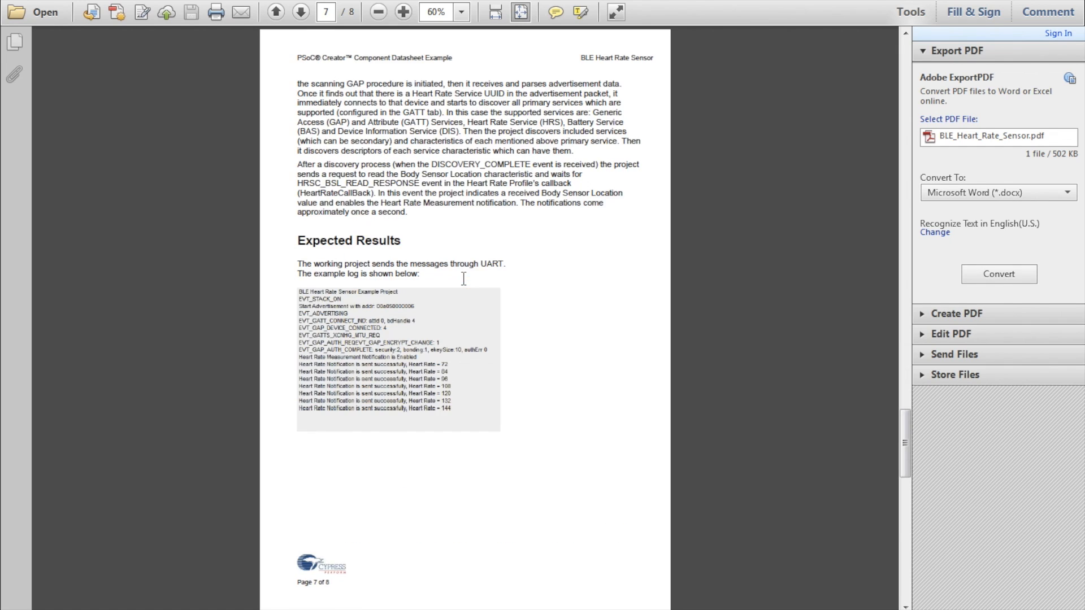
scroll(465, 281, down, 2)
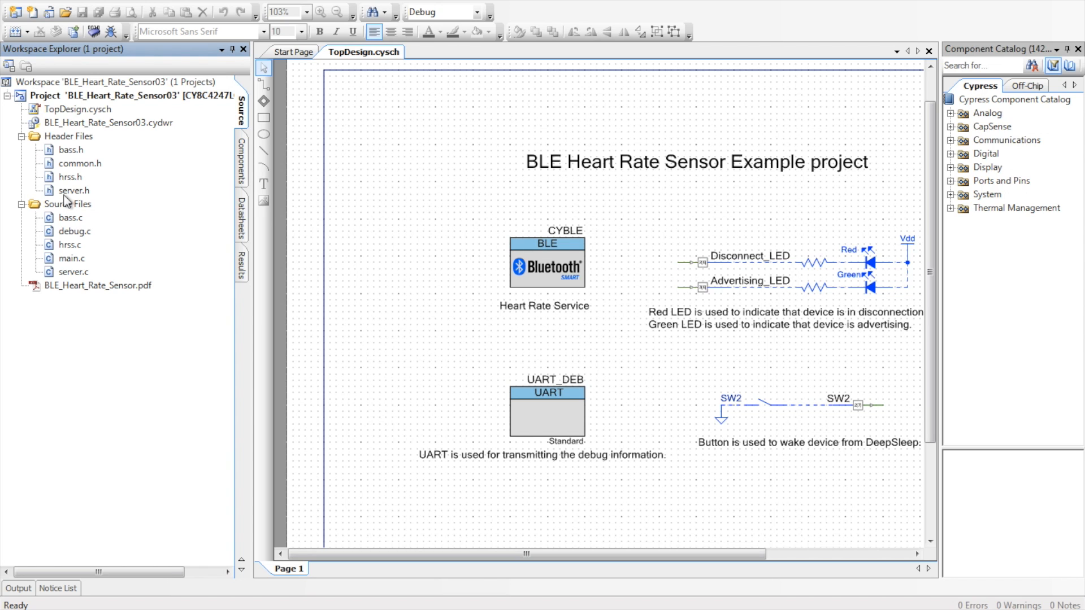
Step: Open the CYBLE component's configuration and examine its general settings and the Heart Rate profile's full service tree
double_click(557, 261)
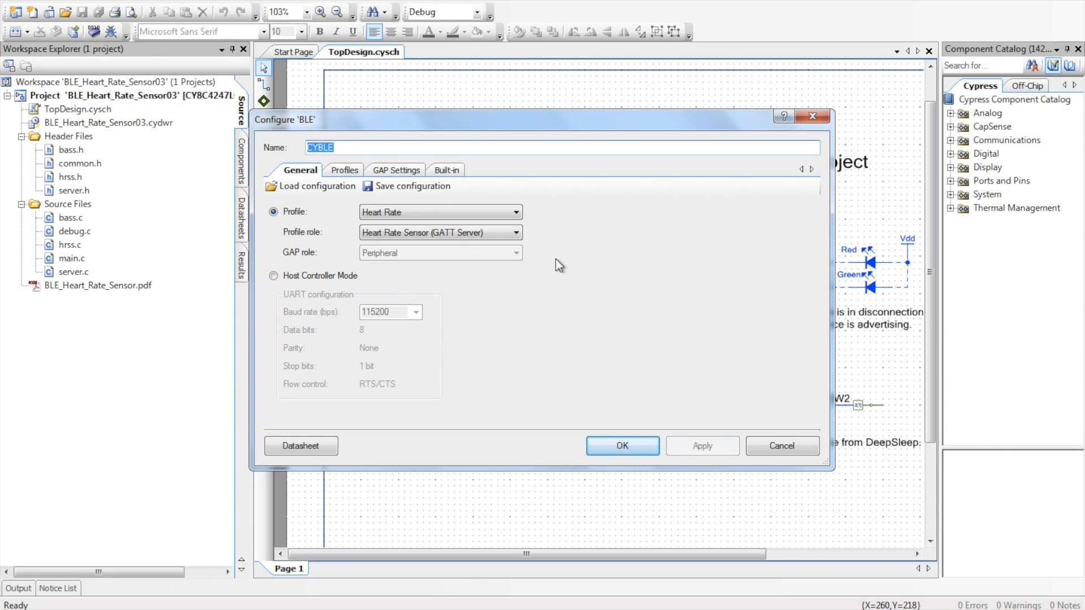
click(350, 171)
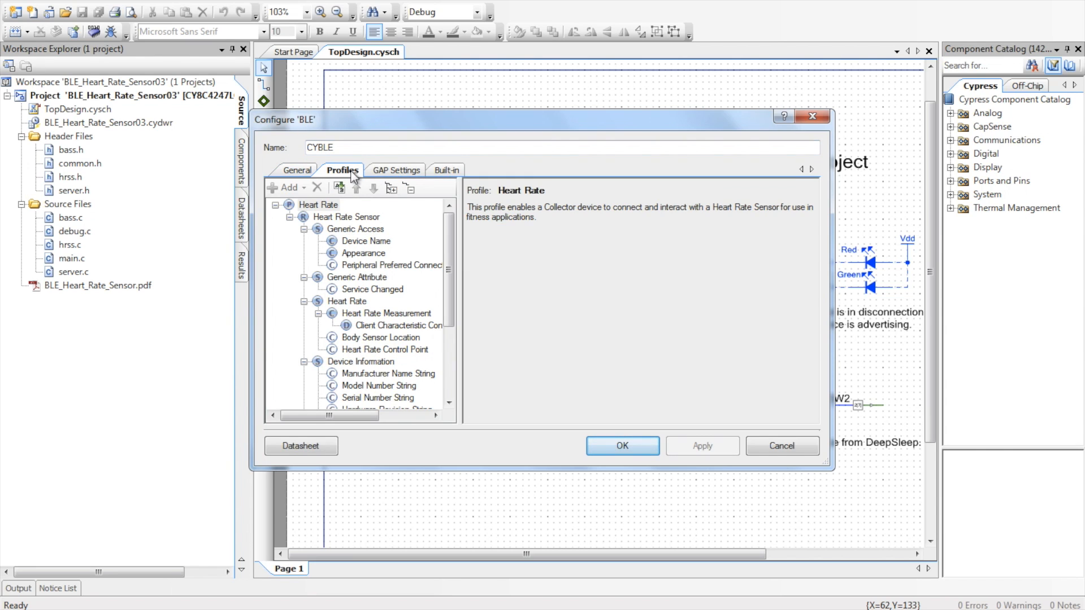
click(302, 170)
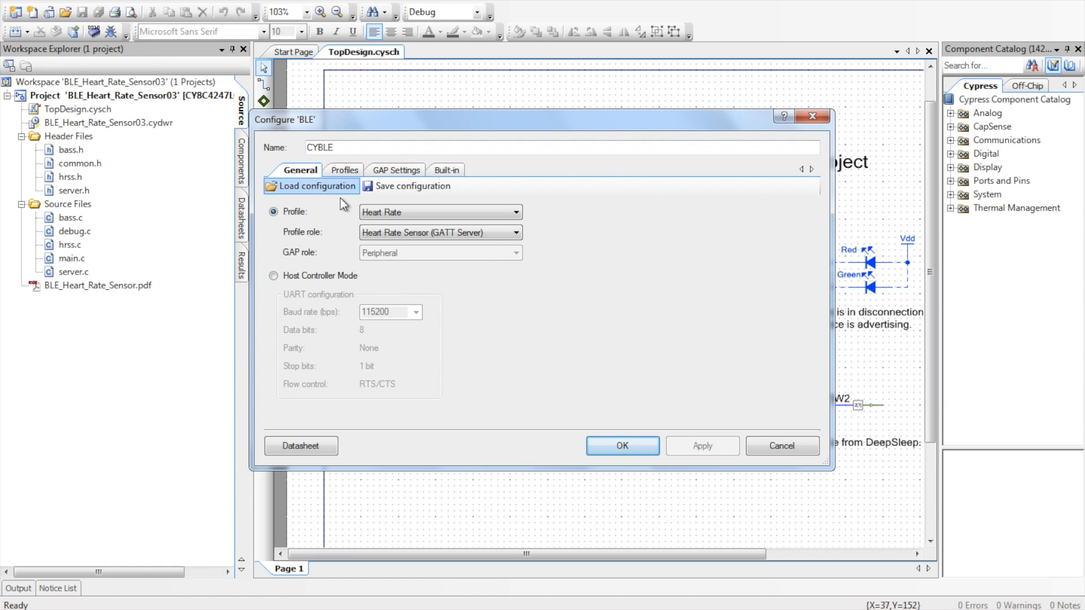
click(344, 170)
drag(461, 274, 514, 279)
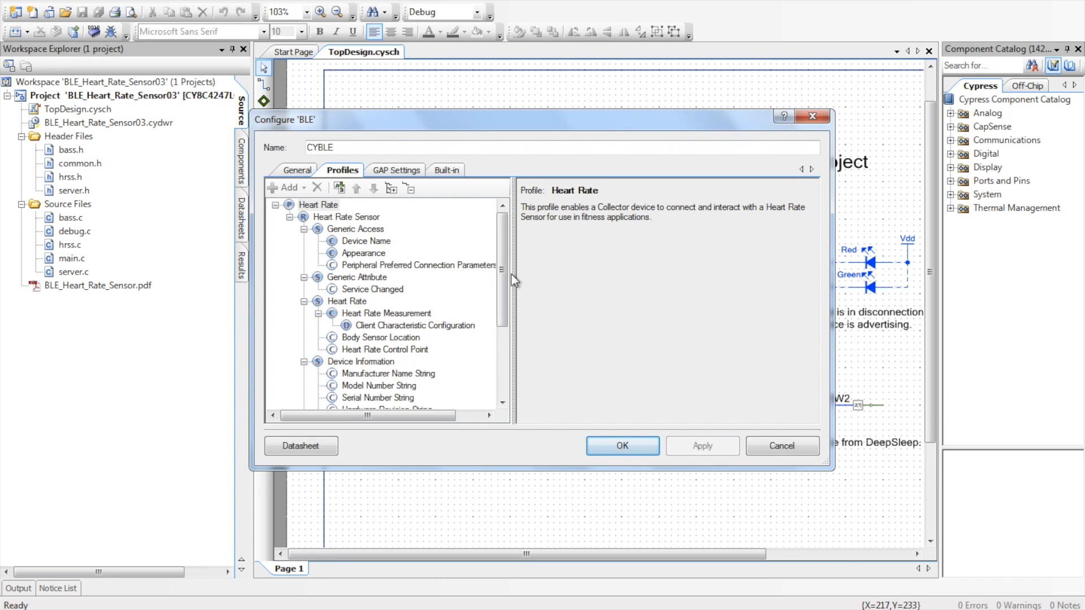
drag(508, 272, 512, 350)
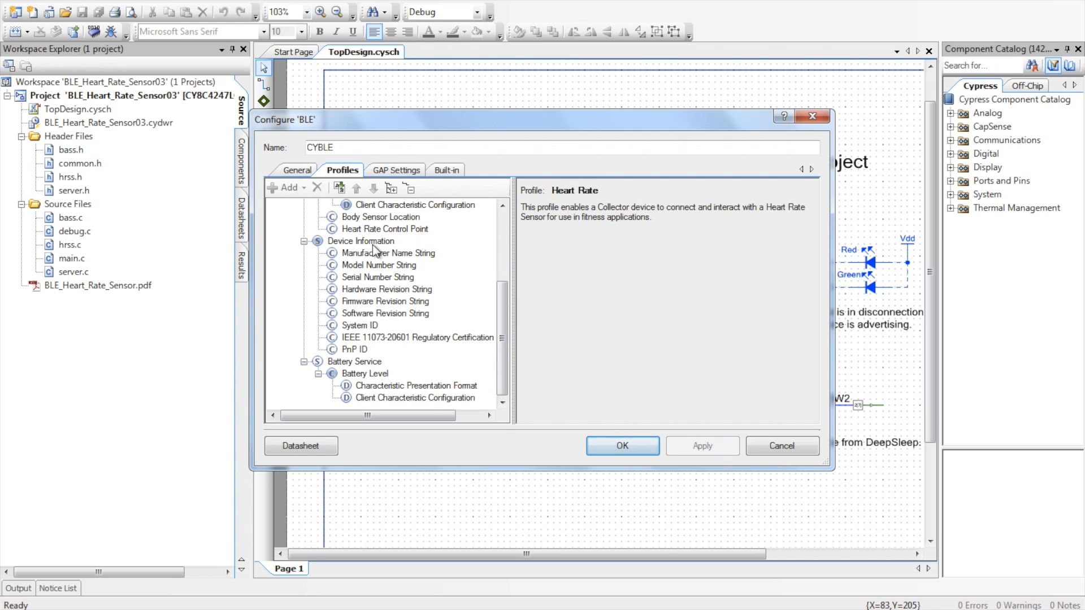
click(501, 324)
drag(502, 324, 501, 273)
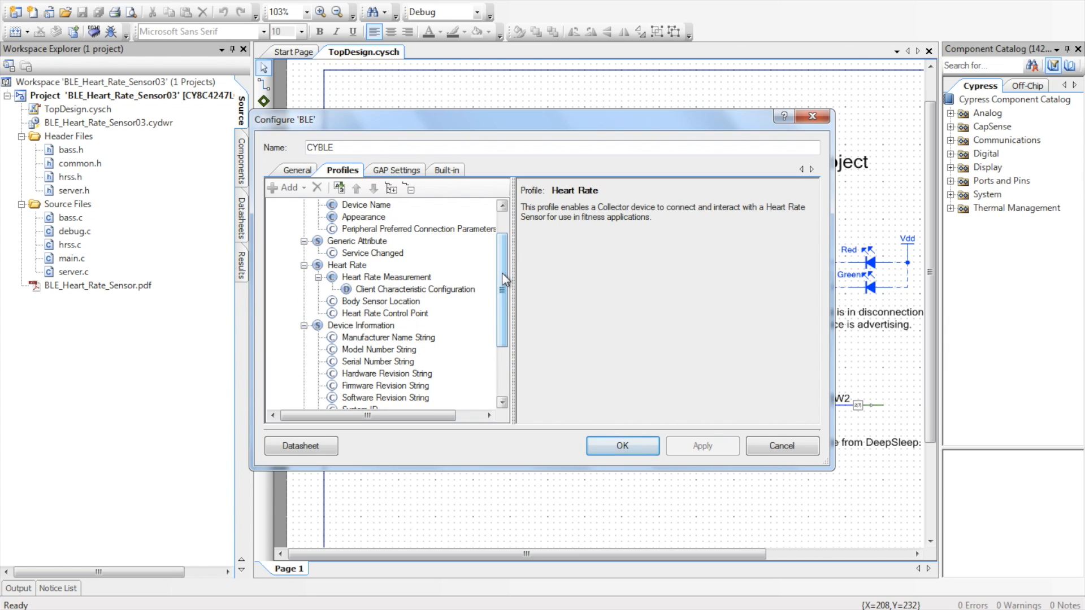
drag(502, 273, 503, 247)
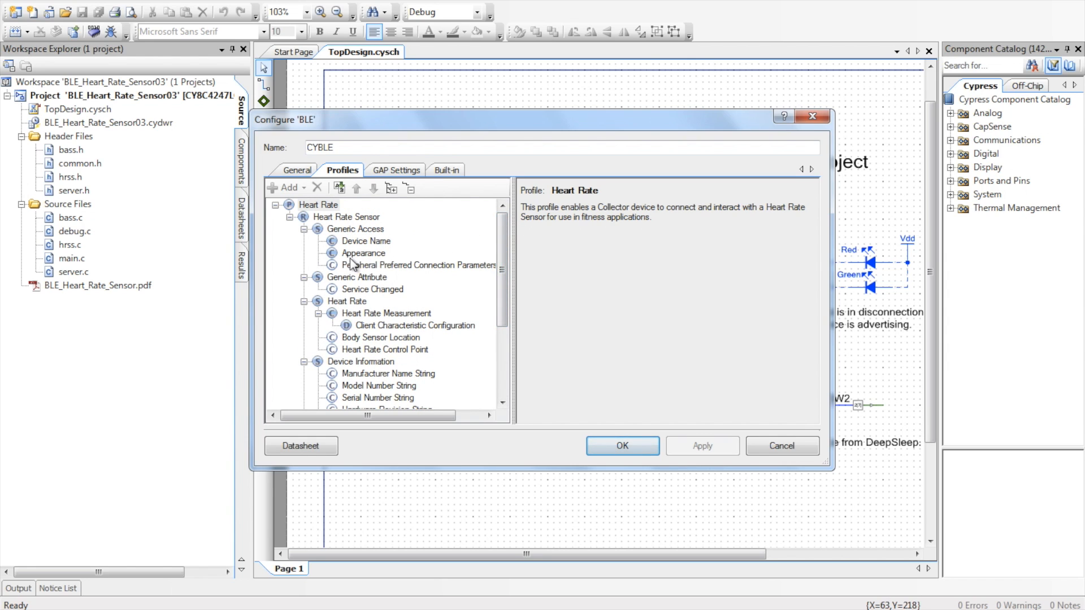
Step: Inspect the Service Changed and Heart Rate Measurement characteristics and the latter's Client Characteristic Configuration descriptor
click(330, 290)
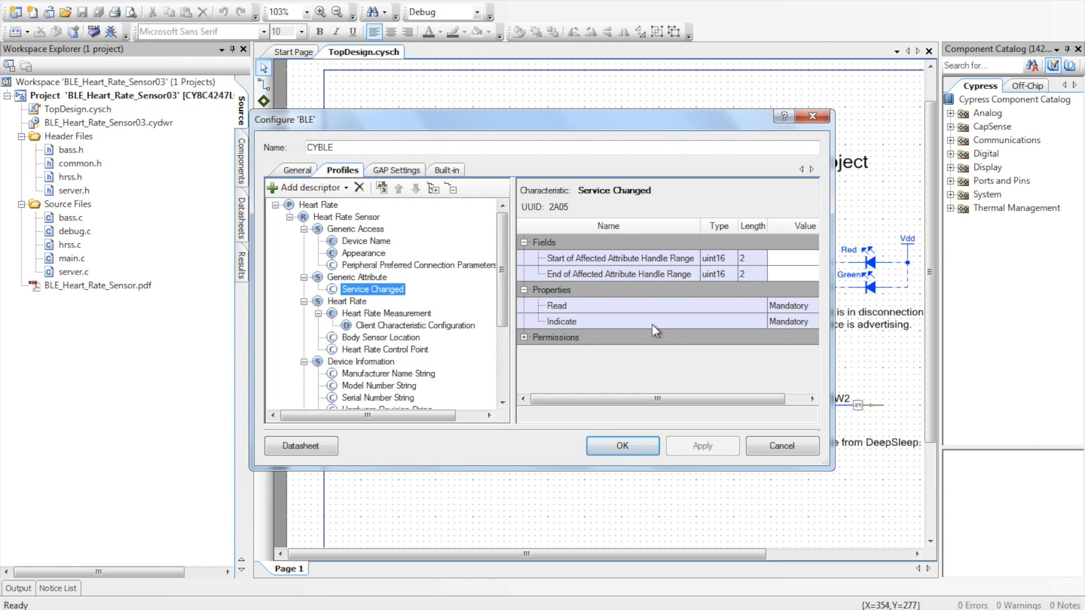
mouse_move(658, 400)
mouse_down()
mouse_move(719, 403)
mouse_move(672, 404)
mouse_up()
click(396, 313)
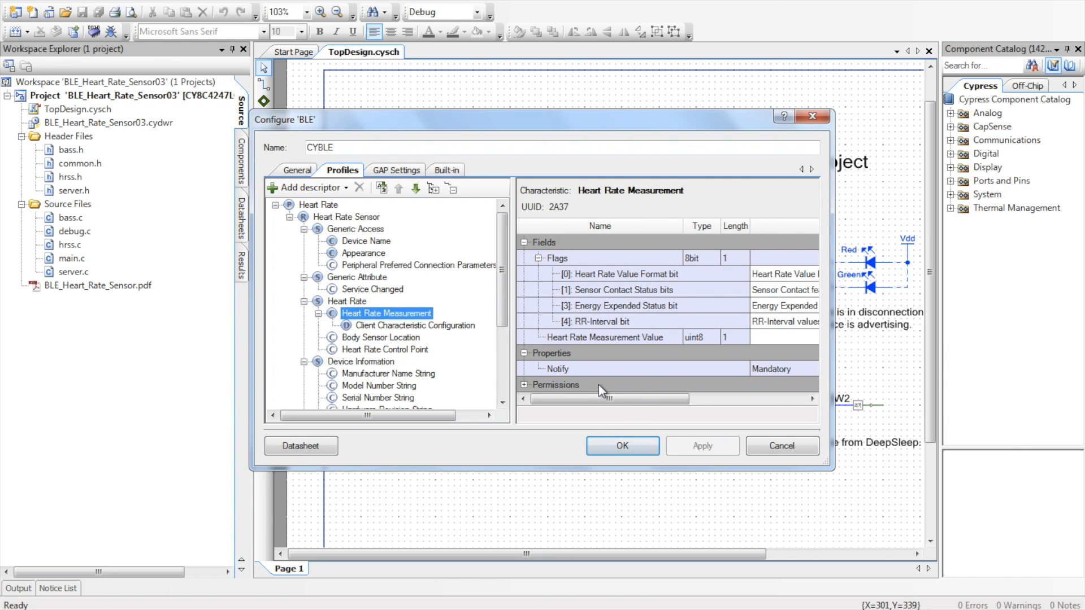
drag(628, 395, 643, 395)
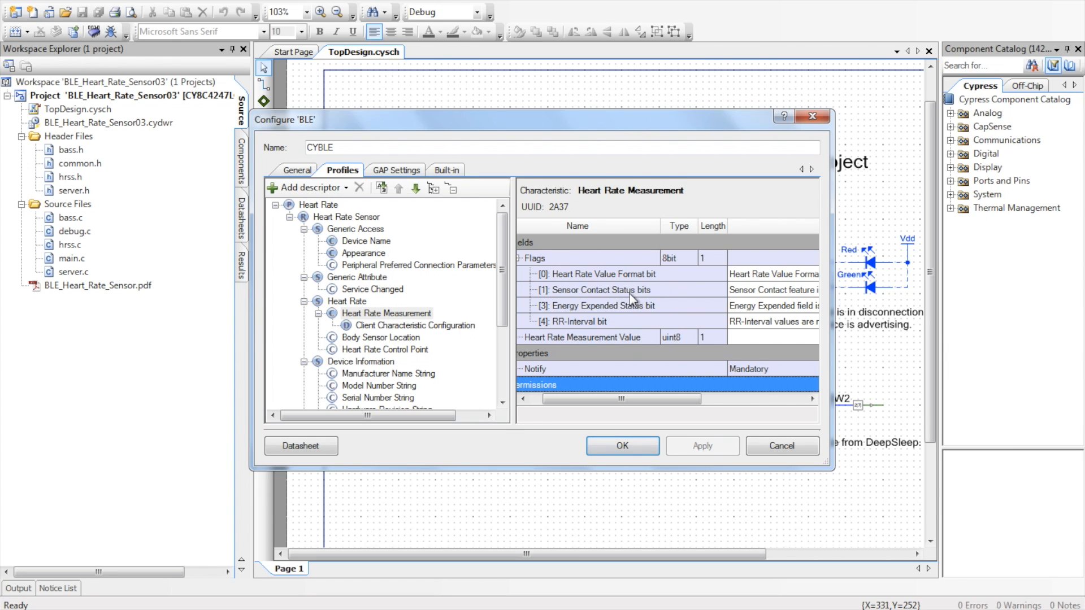
drag(653, 400, 622, 401)
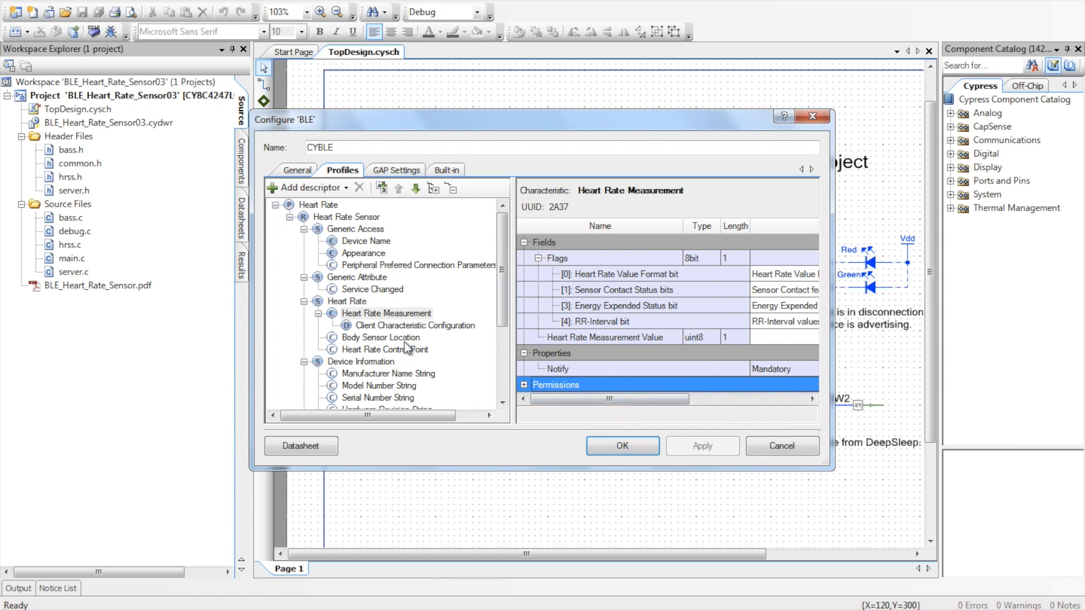
click(383, 333)
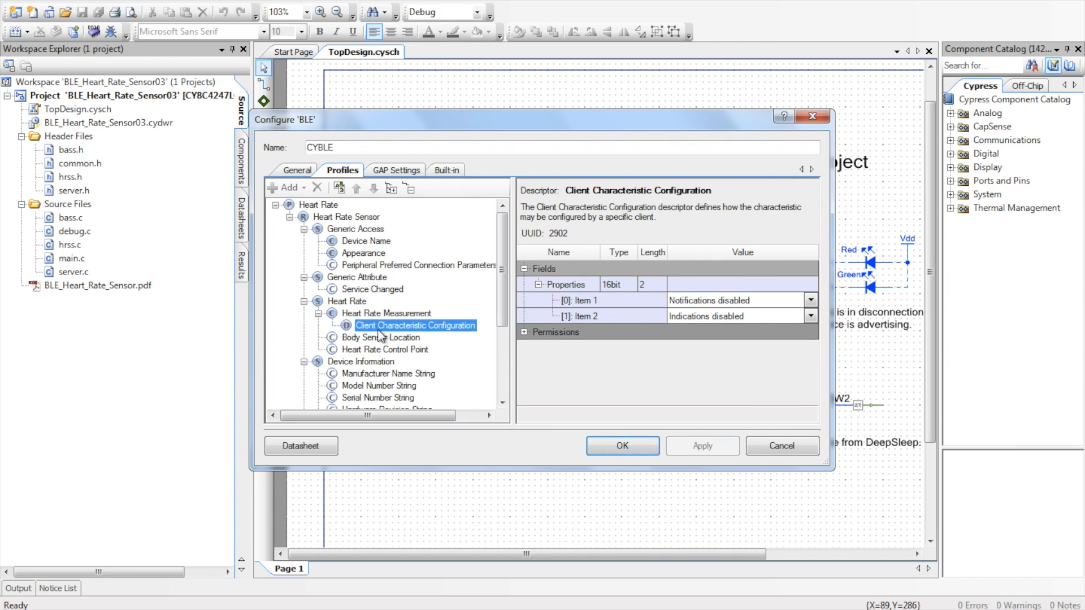
Step: Set the Body Sensor Location characteristic to Chest in the Heart Rate service and apply the change
click(379, 338)
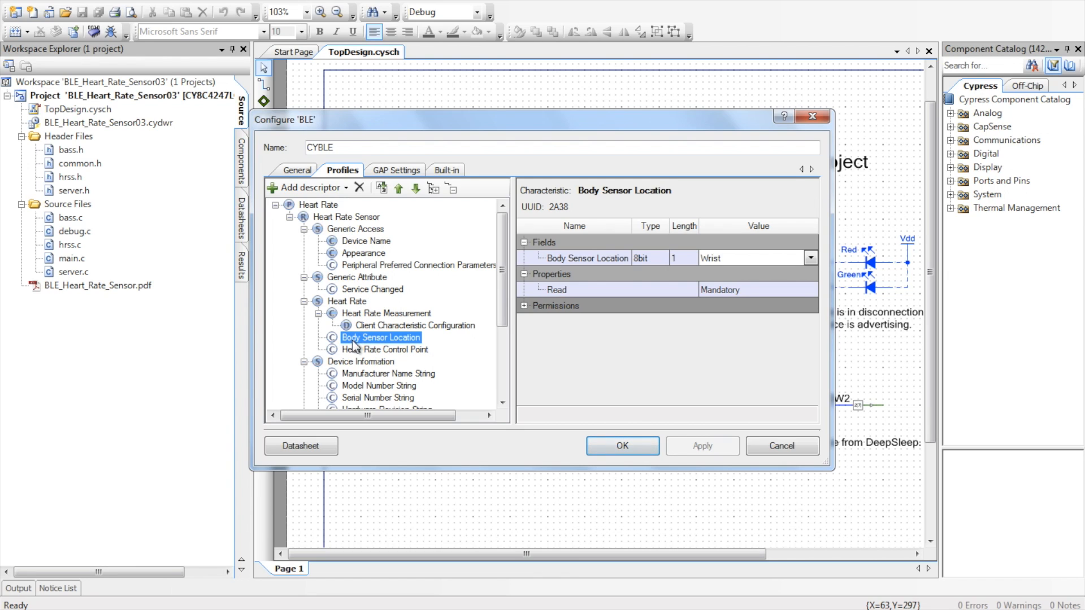
click(808, 258)
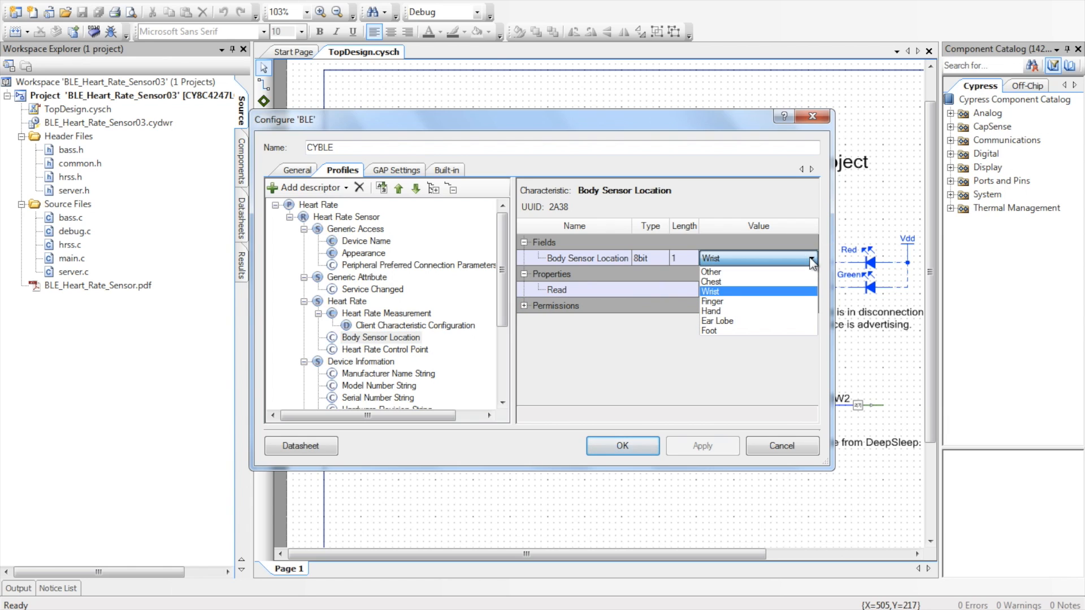
click(795, 284)
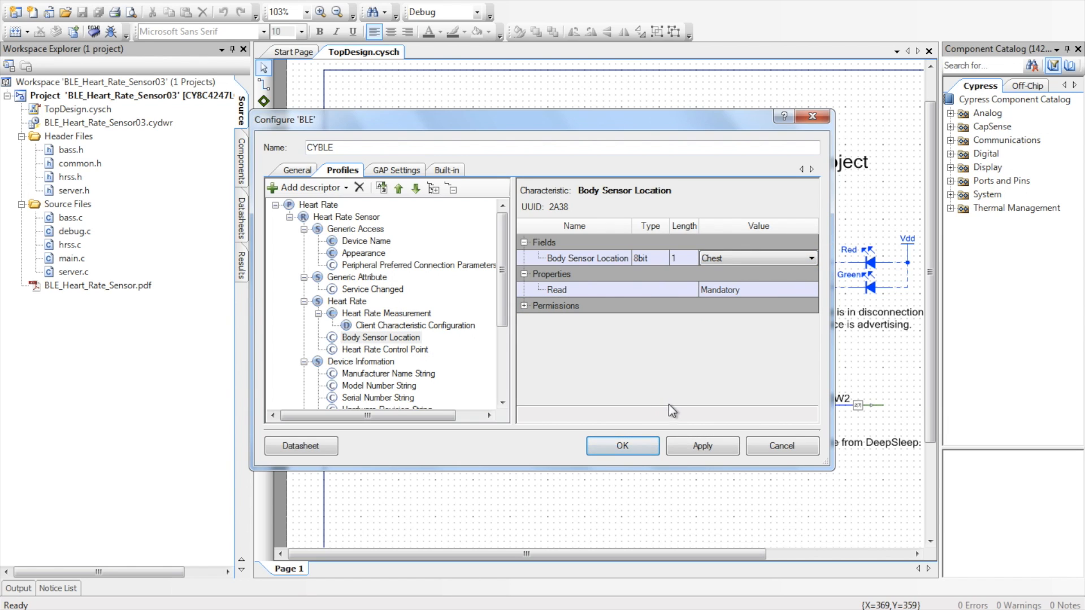
click(690, 453)
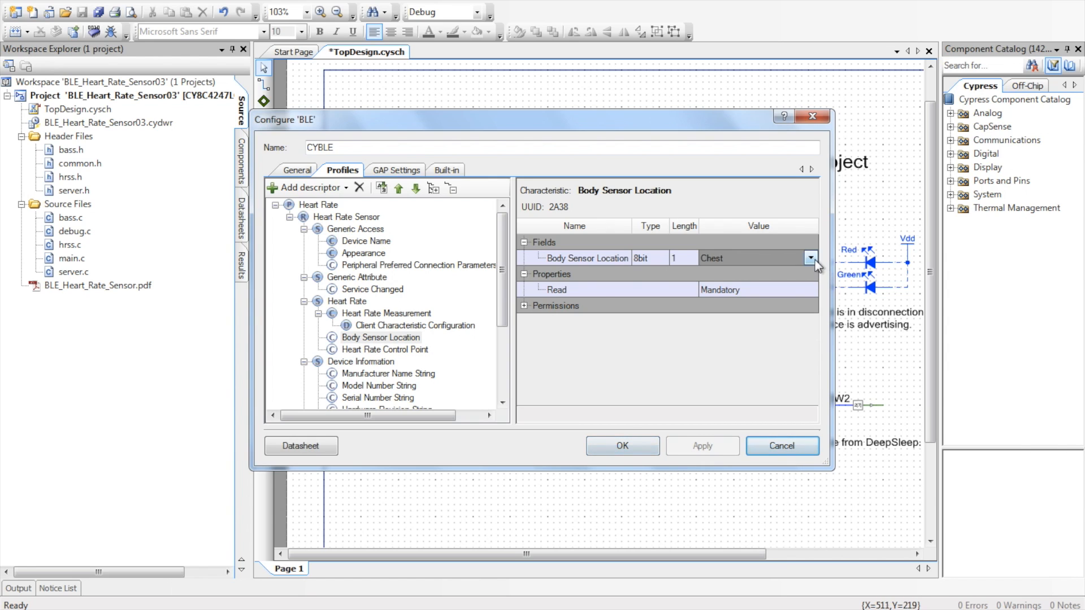
Step: Set the Body Sensor Location characteristic to Wrist, apply it and accept the BLE component configuration
click(812, 258)
click(799, 291)
click(714, 444)
click(615, 446)
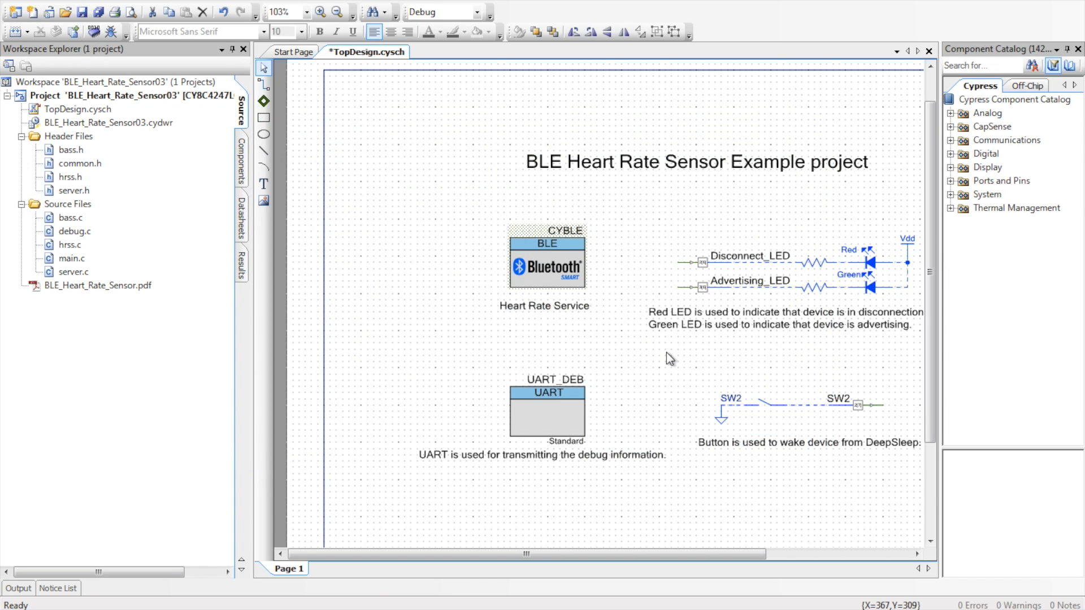
Step: Generate the Heart Rate Sensor project's source files, look through the generated CYBLE files and load the project onto the kit
click(73, 32)
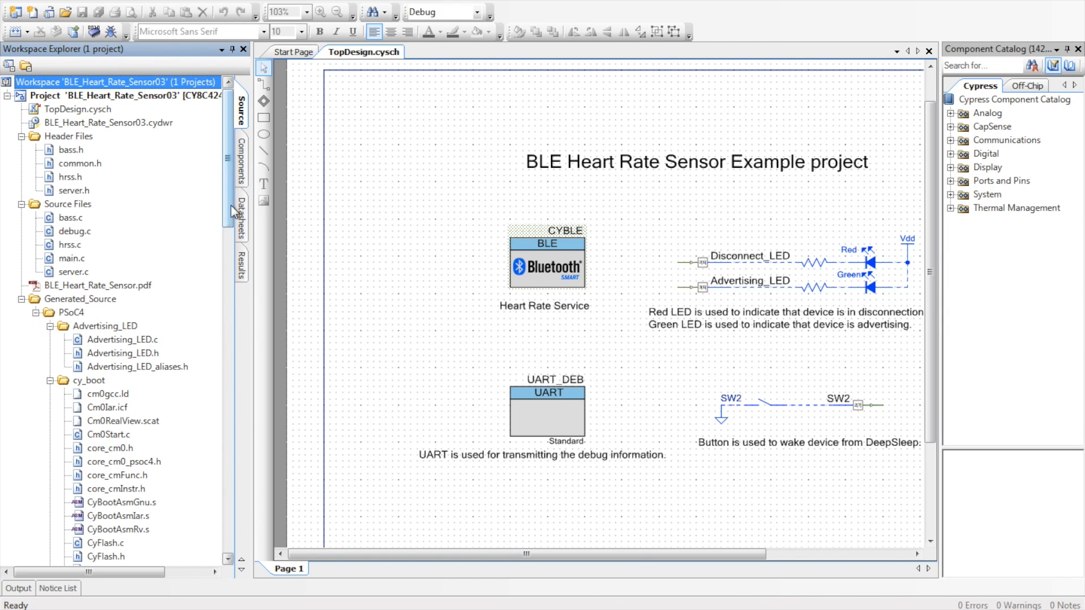
drag(229, 195, 235, 327)
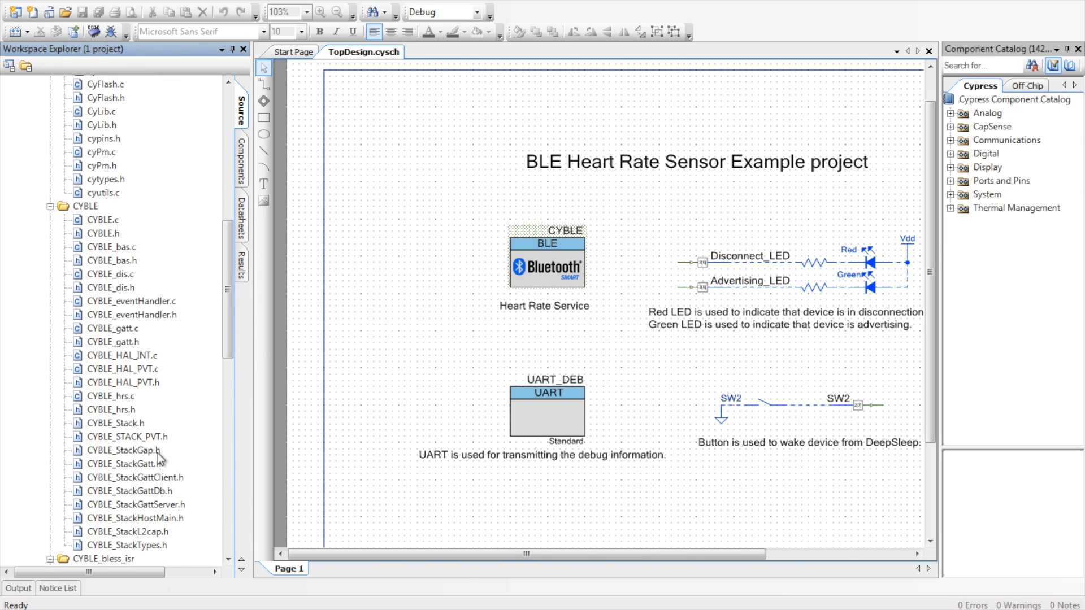
drag(230, 347, 230, 402)
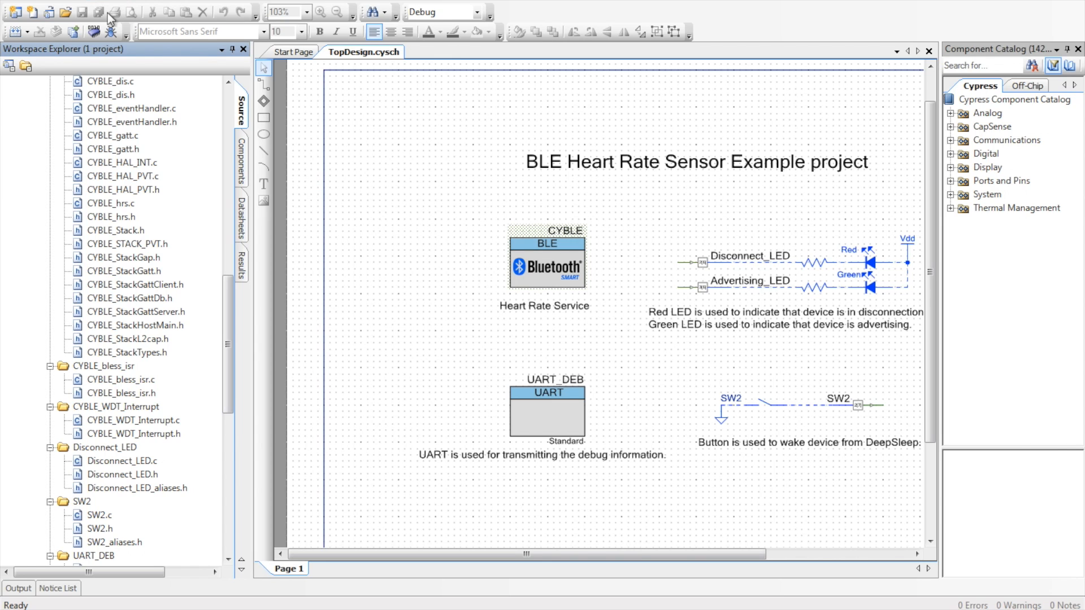
click(110, 33)
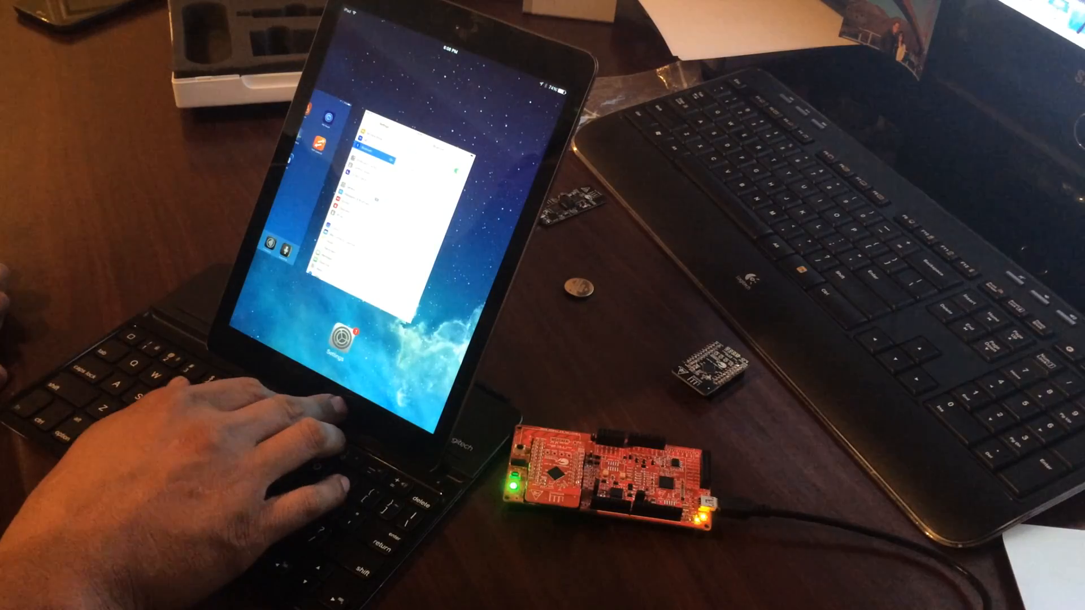
key(Home)
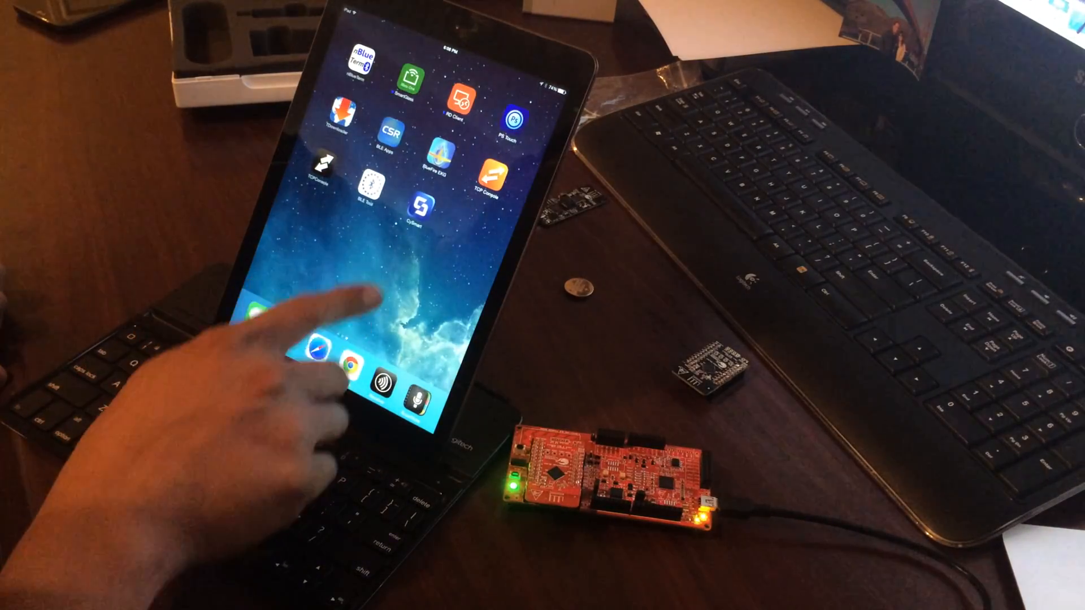
click(420, 207)
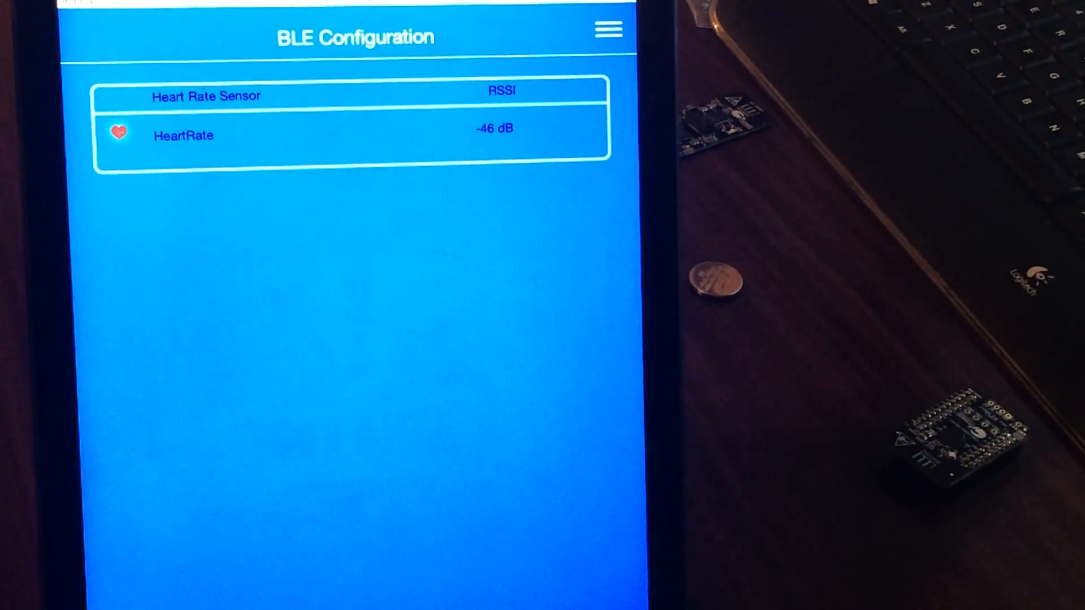
click(184, 135)
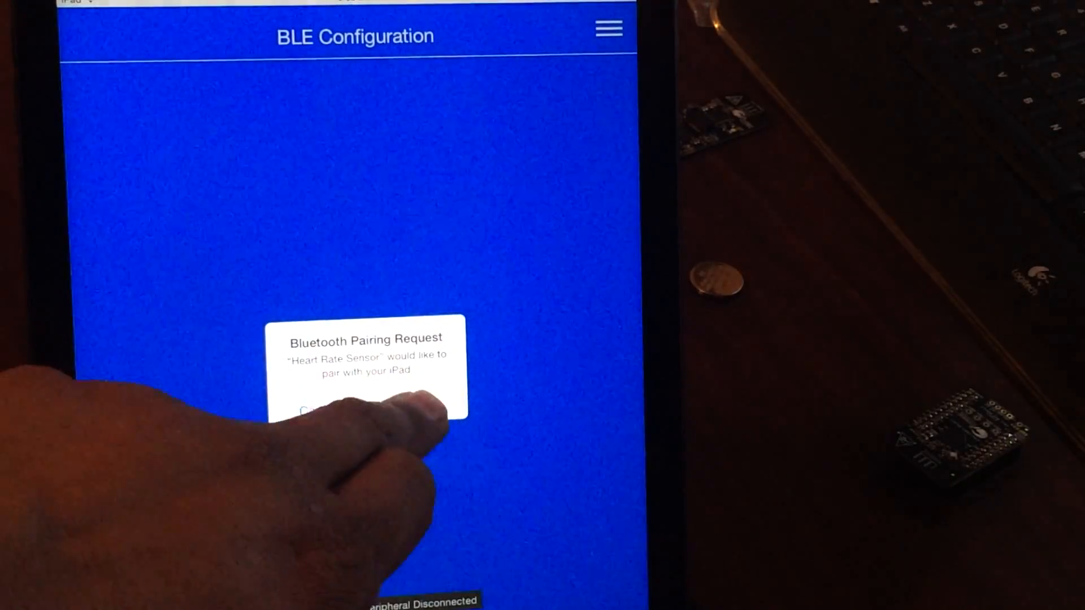
click(418, 405)
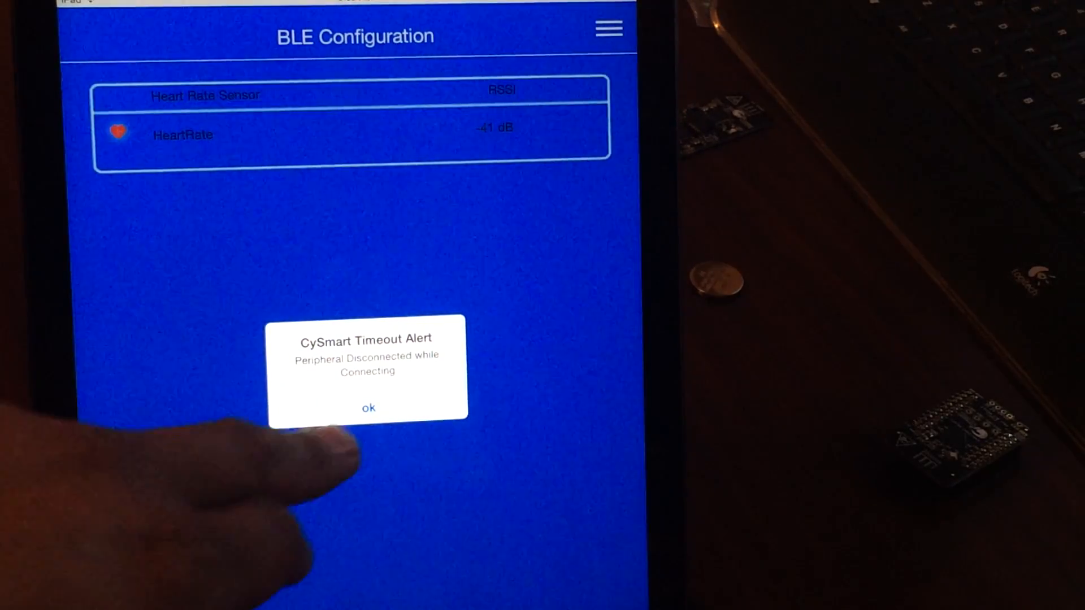
click(369, 408)
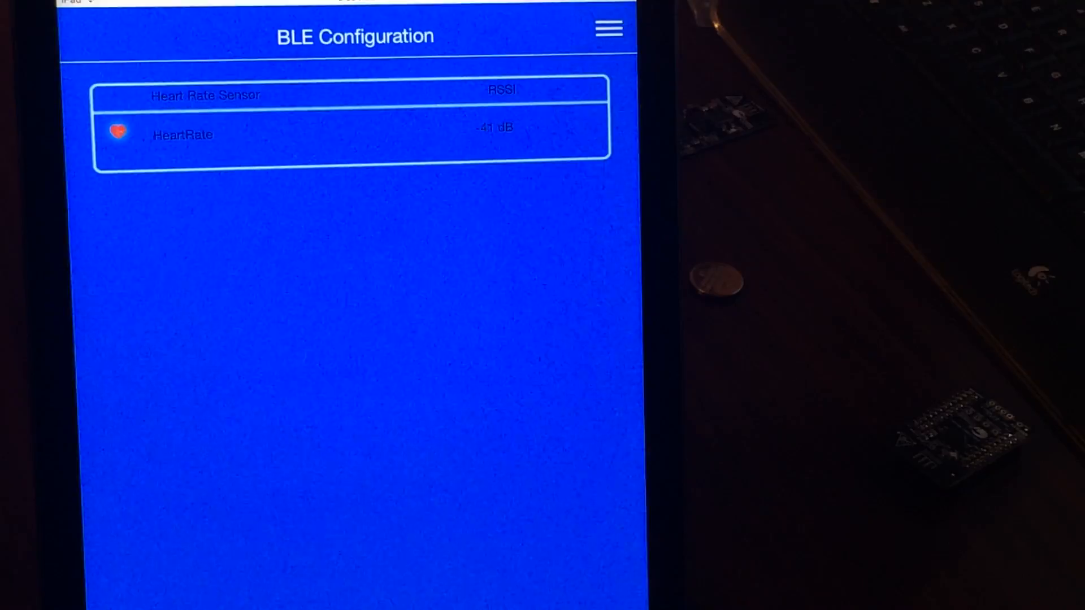
click(125, 134)
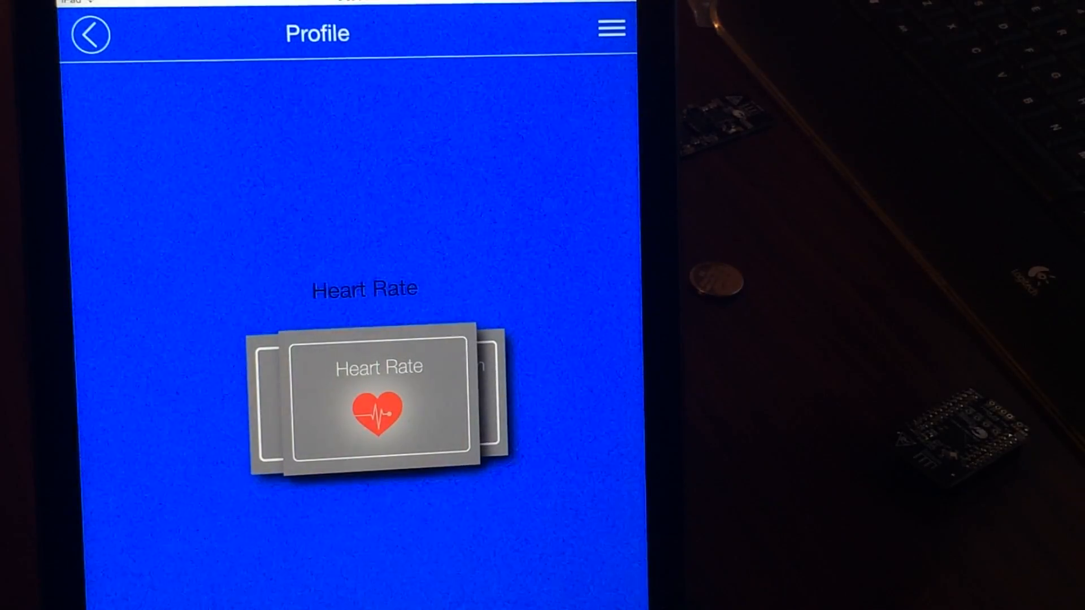
click(381, 411)
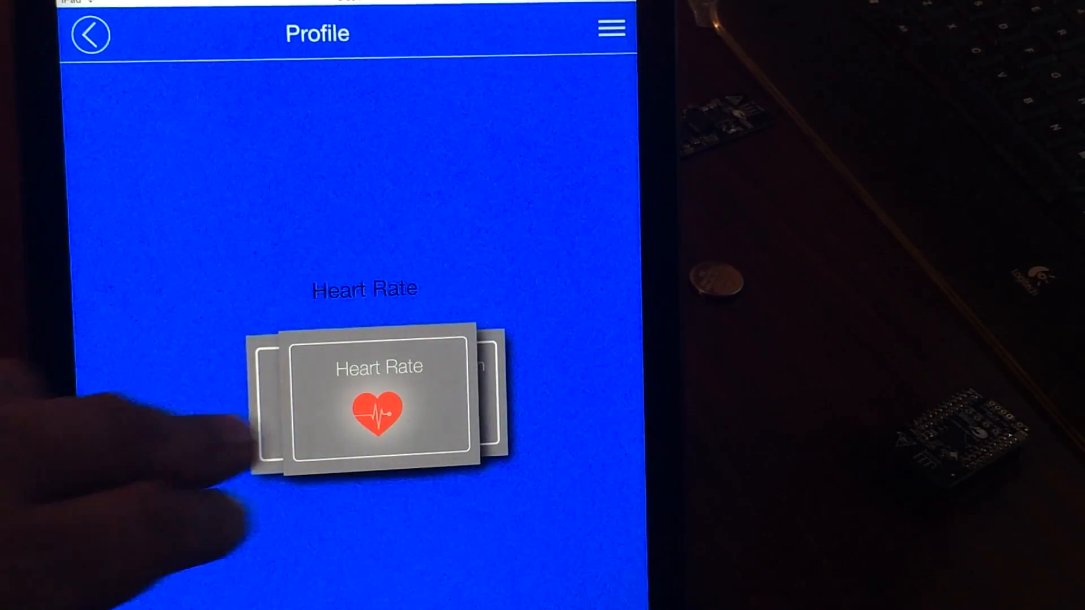
click(377, 409)
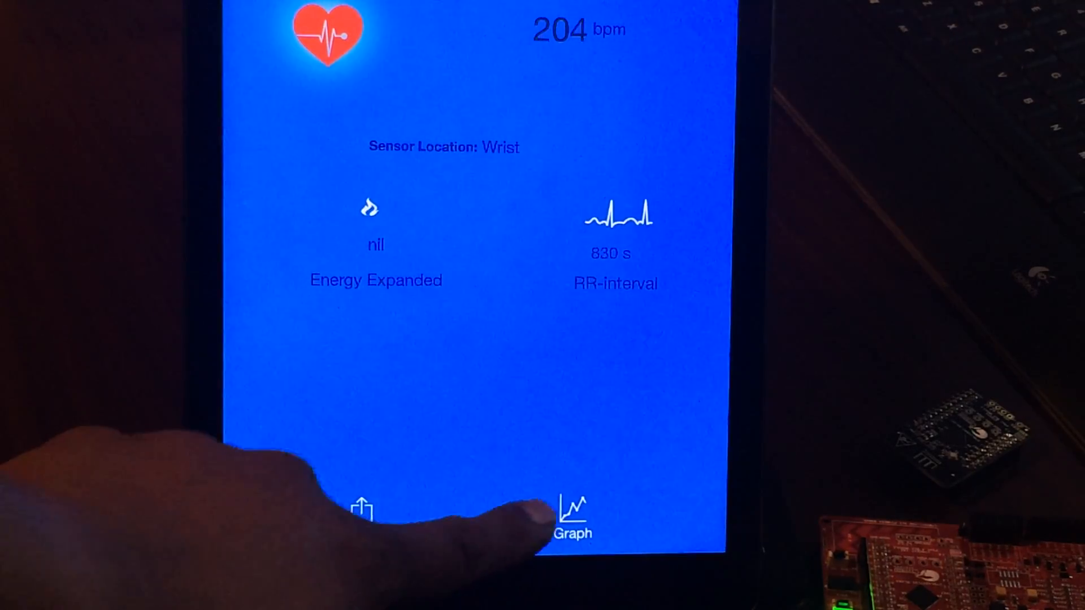
click(576, 509)
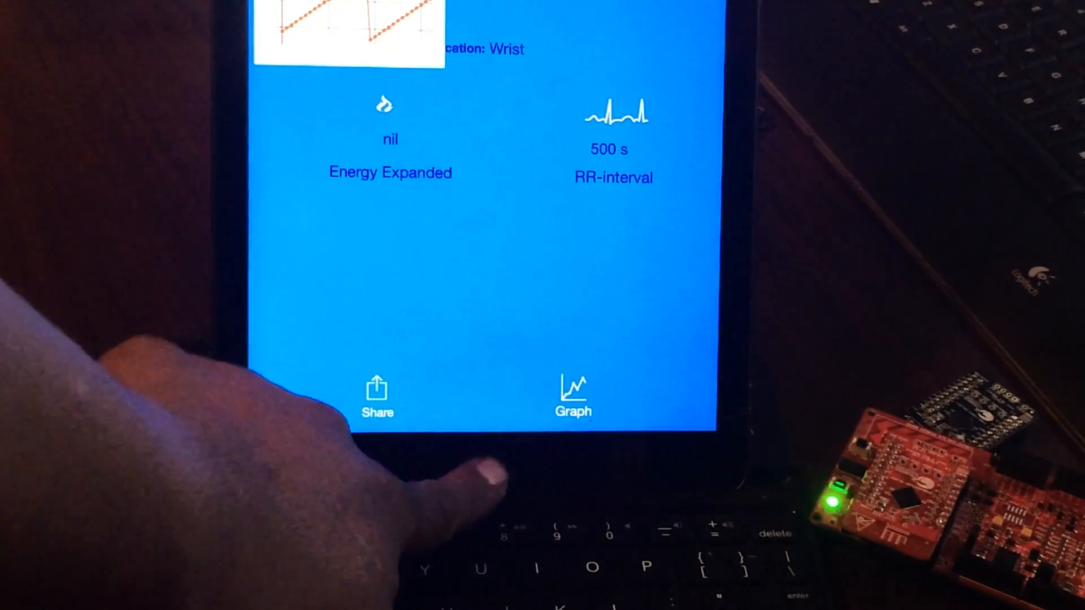
click(490, 470)
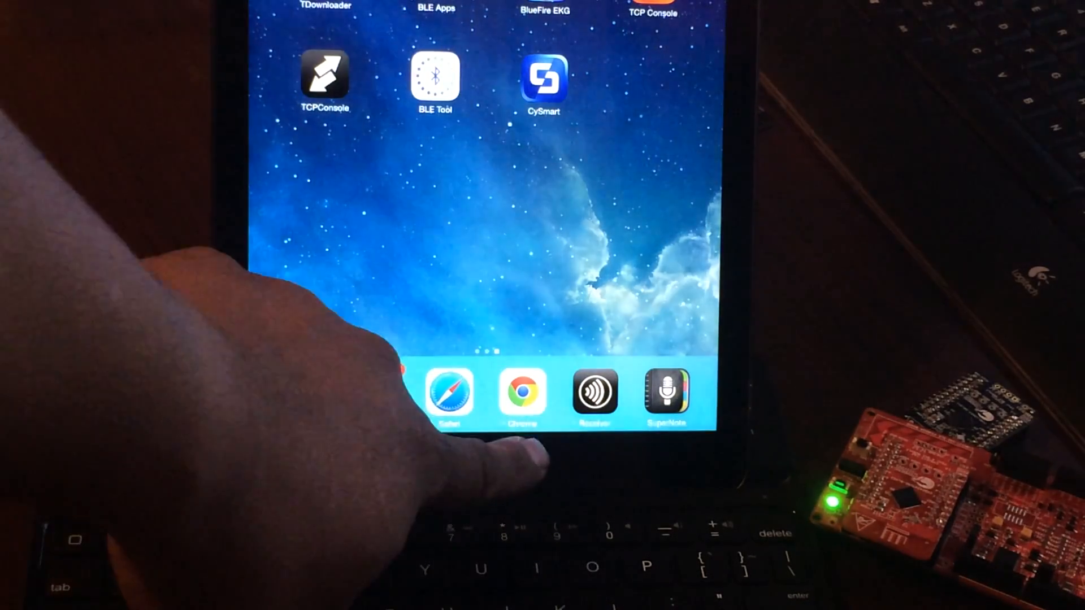
double_click(491, 471)
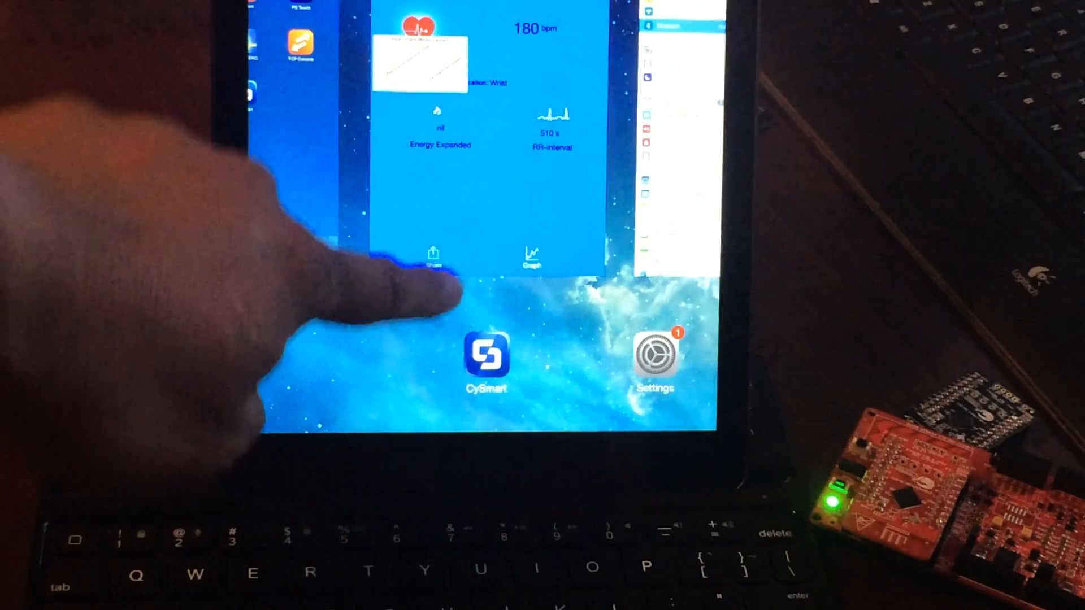
drag(490, 164, 475, 17)
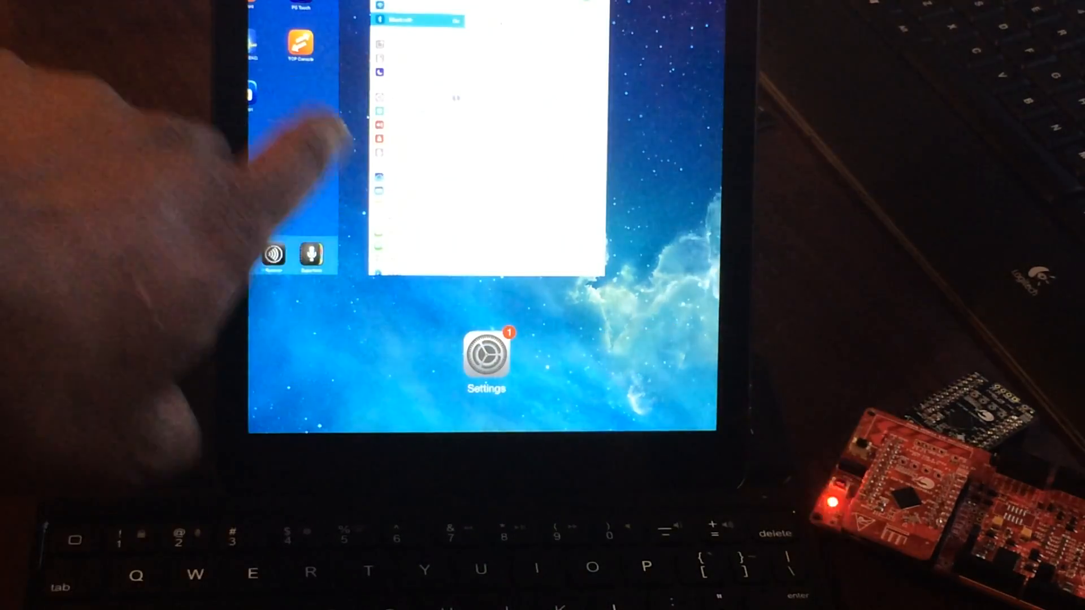
click(317, 181)
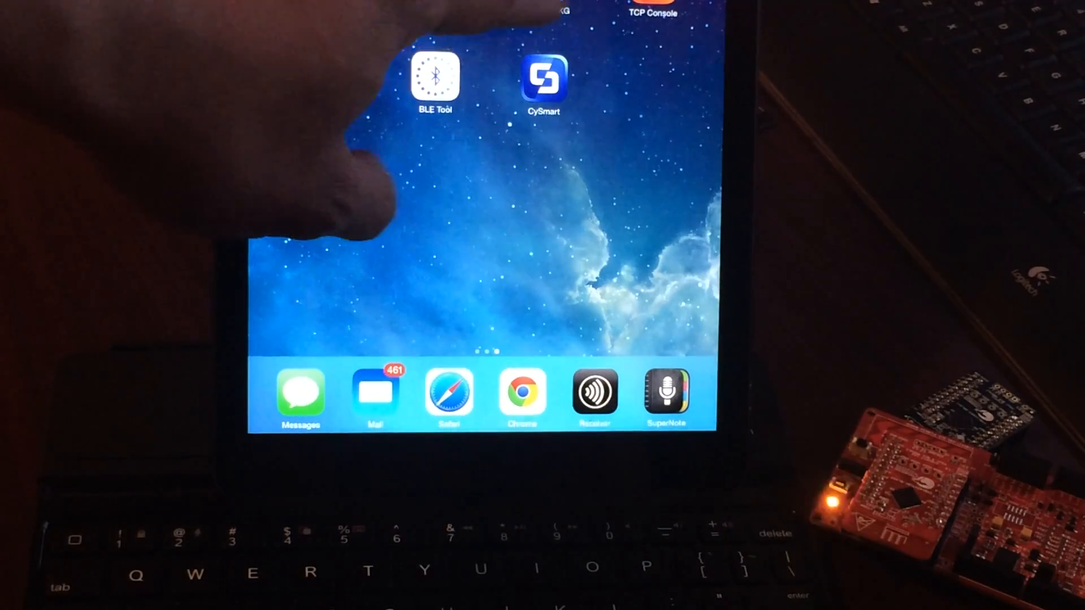
click(545, 3)
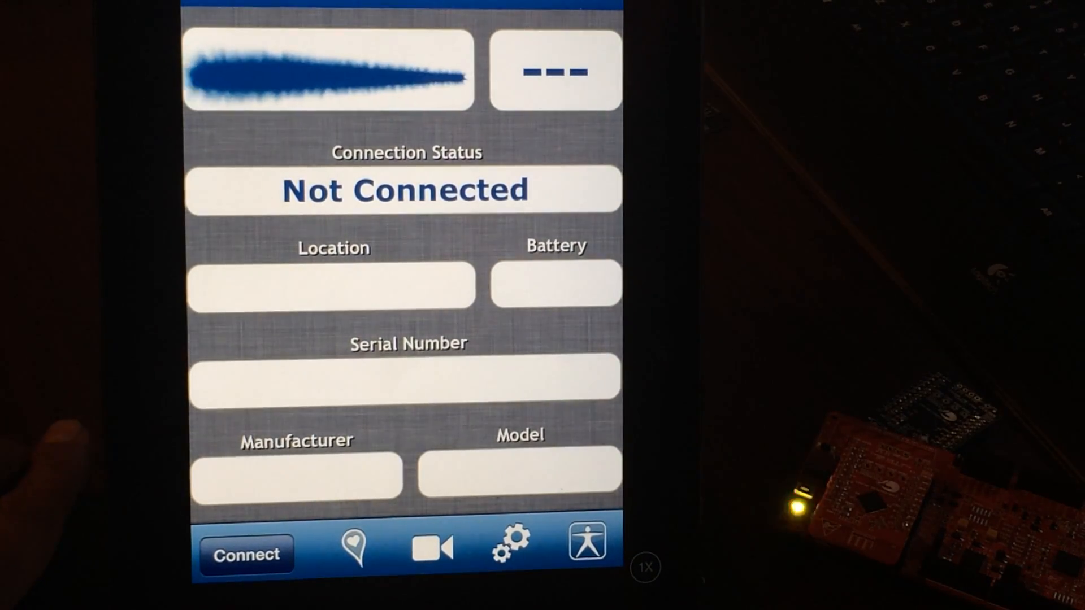
click(247, 555)
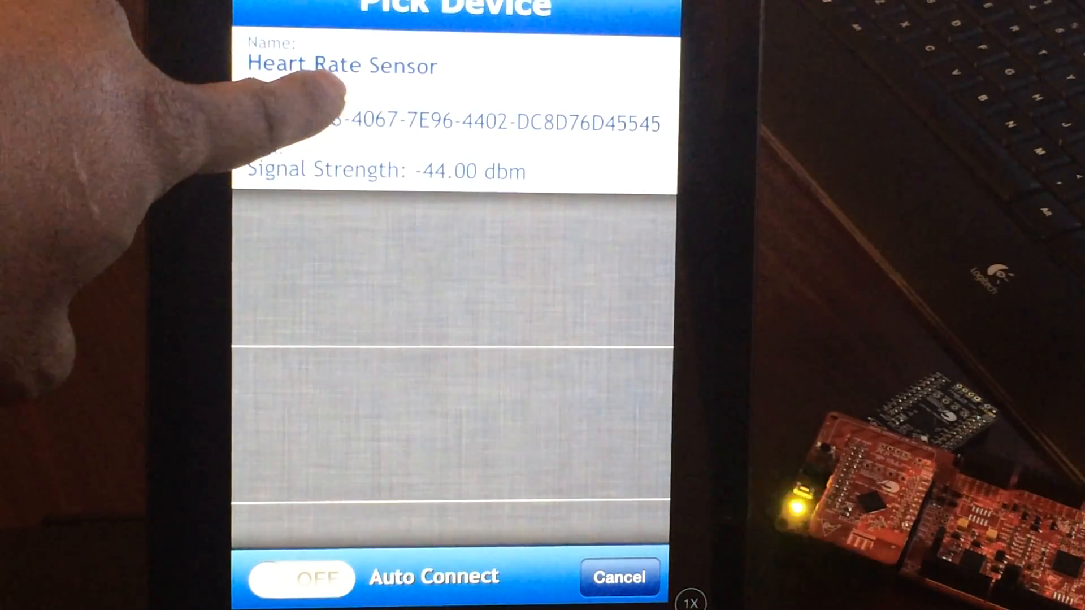
click(317, 107)
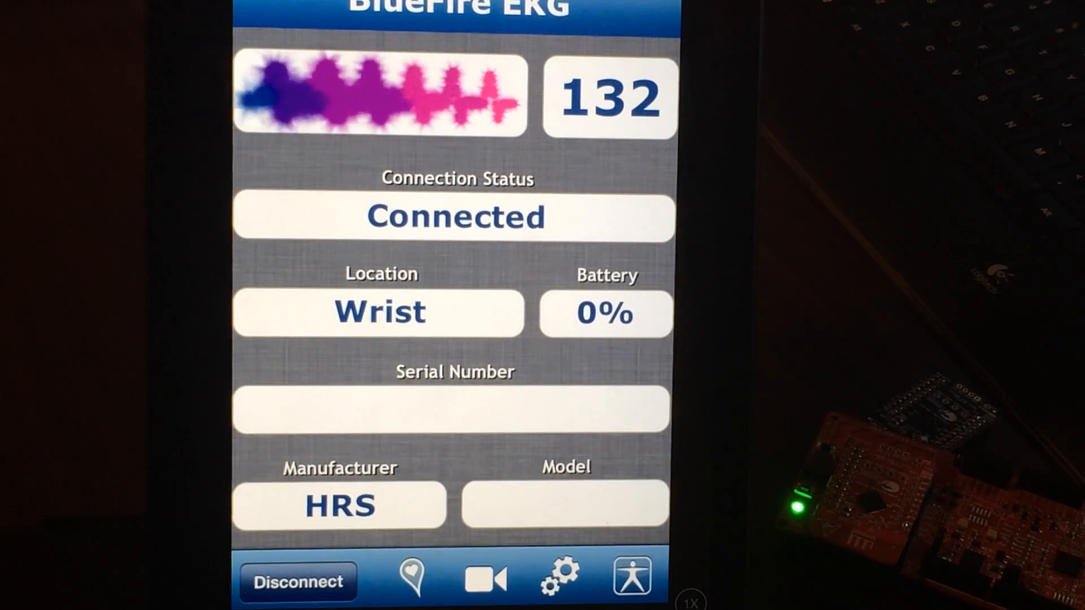
click(298, 582)
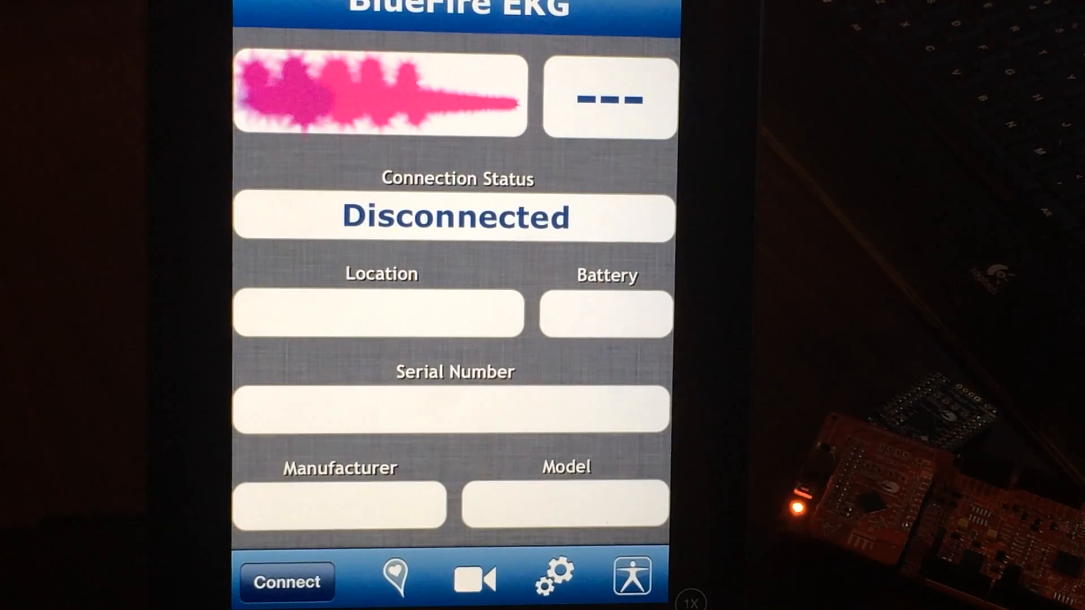